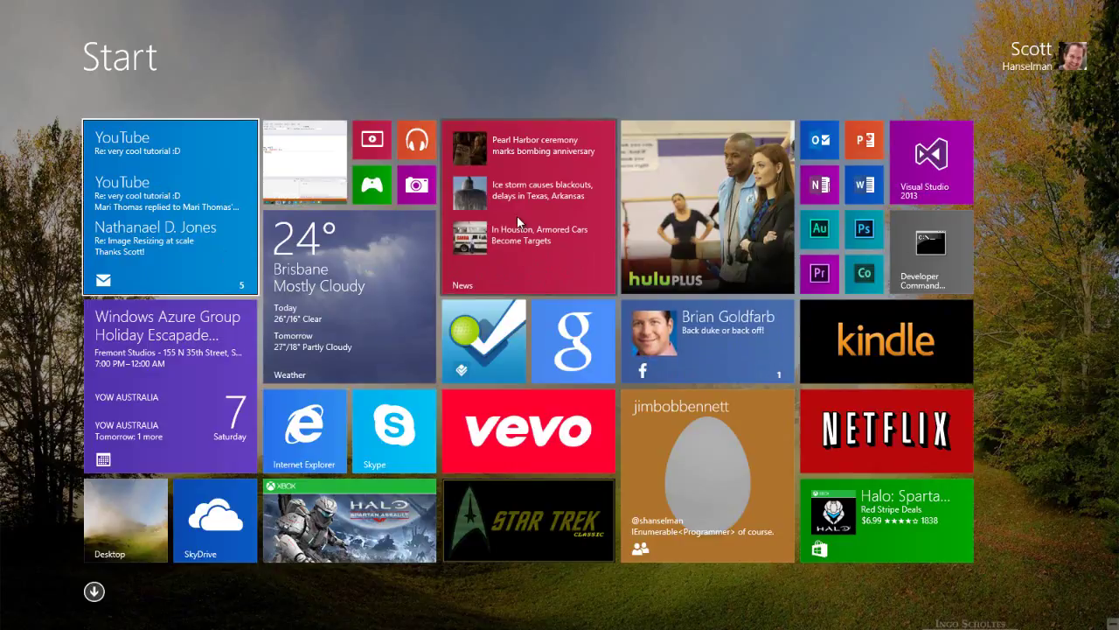
# - Select both the News and Weather tiles on Start for customizing
pyautogui.press('Left')
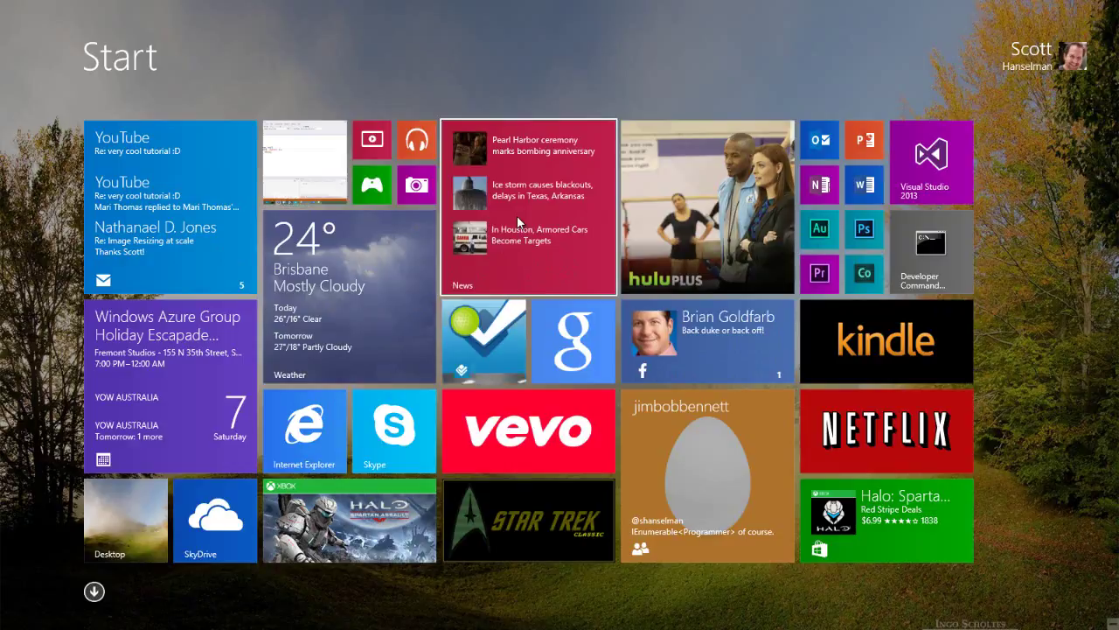
pyautogui.press('Up')
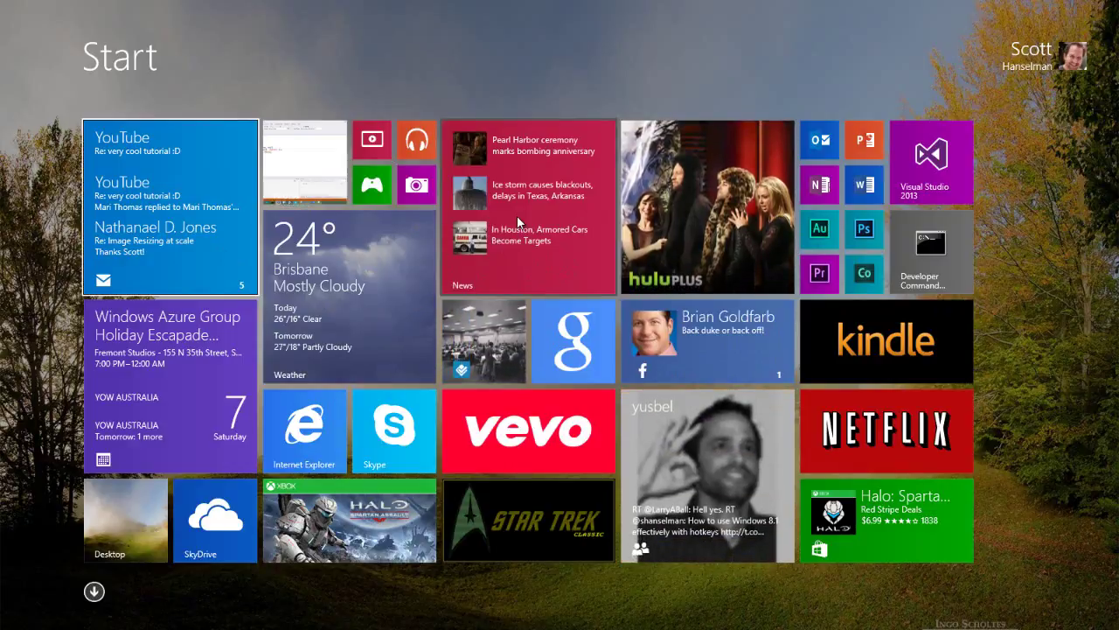
pyautogui.press('Right')
pyautogui.press('Right')
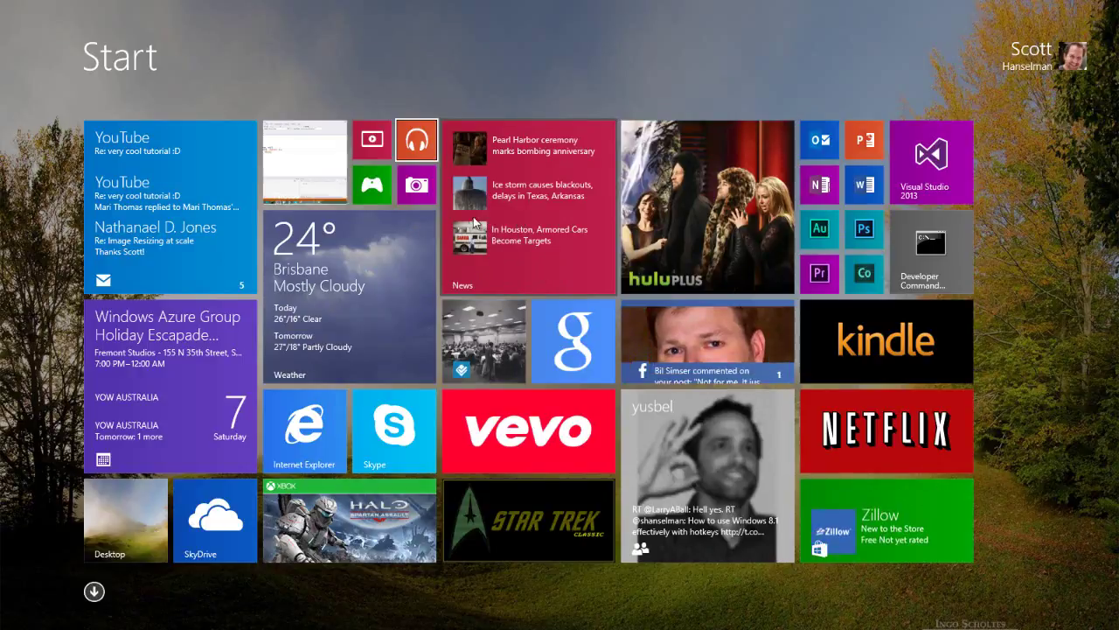
pyautogui.rightClick(500, 205)
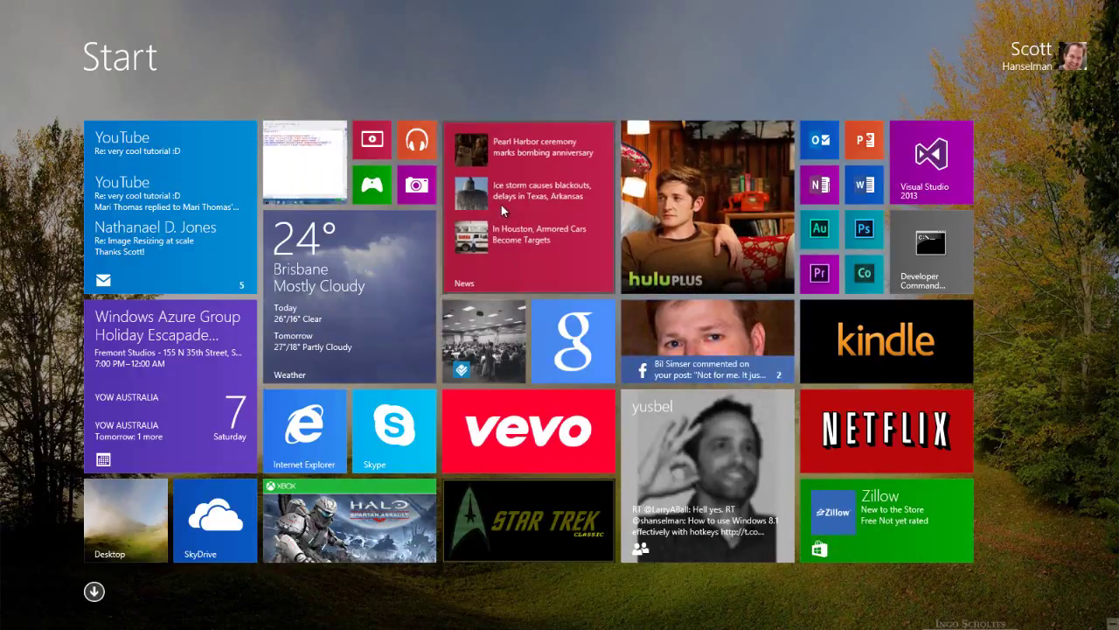
pyautogui.rightClick(486, 164)
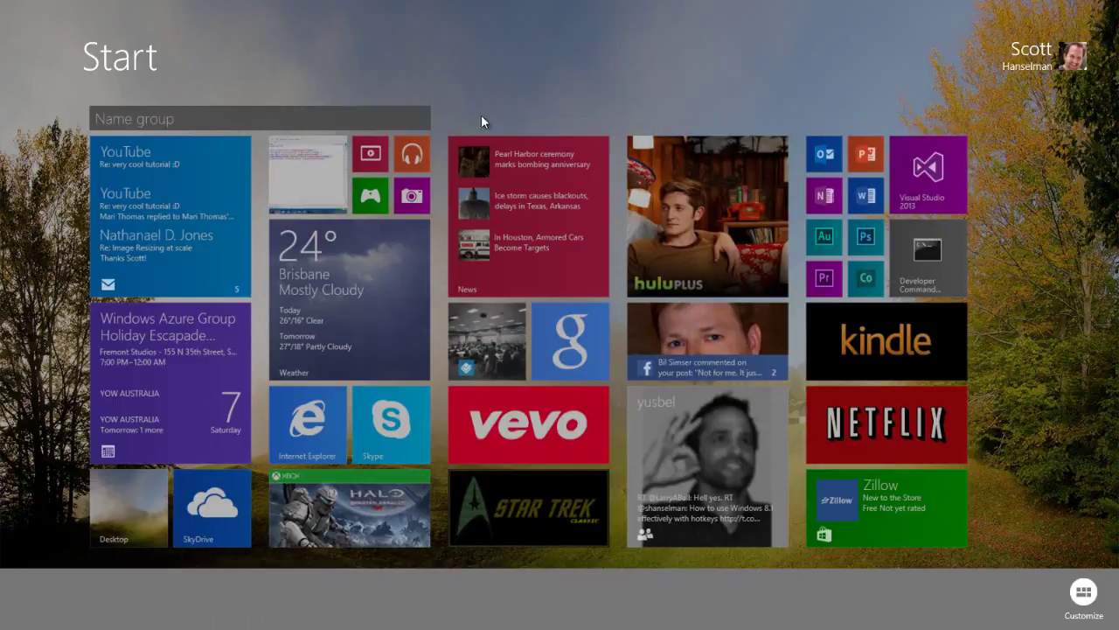
pyautogui.click(485, 99)
pyautogui.rightClick(504, 166)
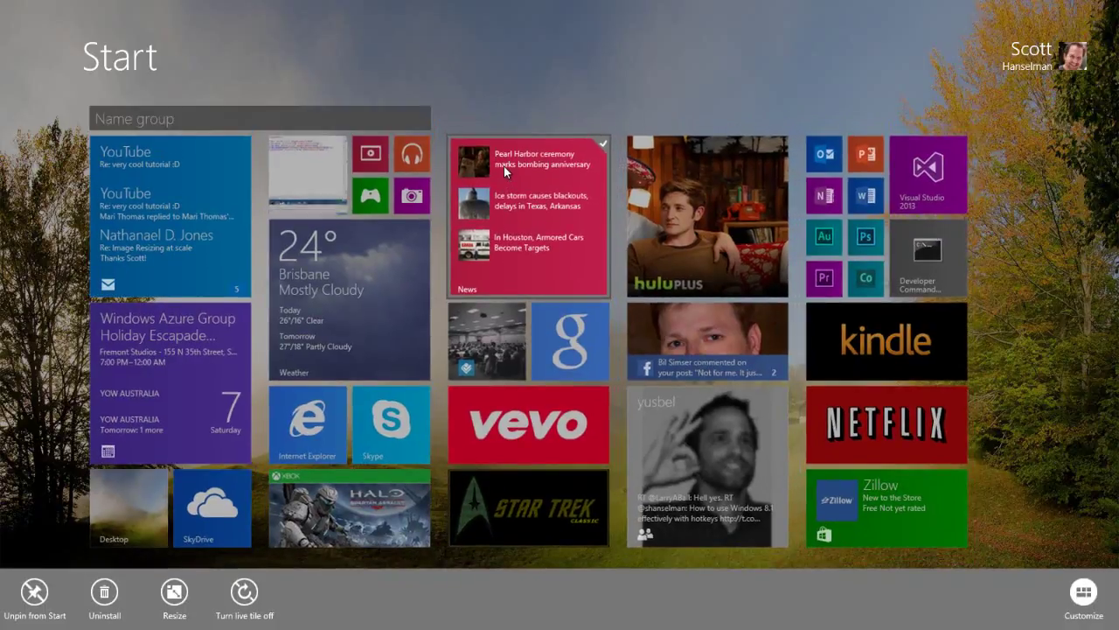
pyautogui.rightClick(427, 235)
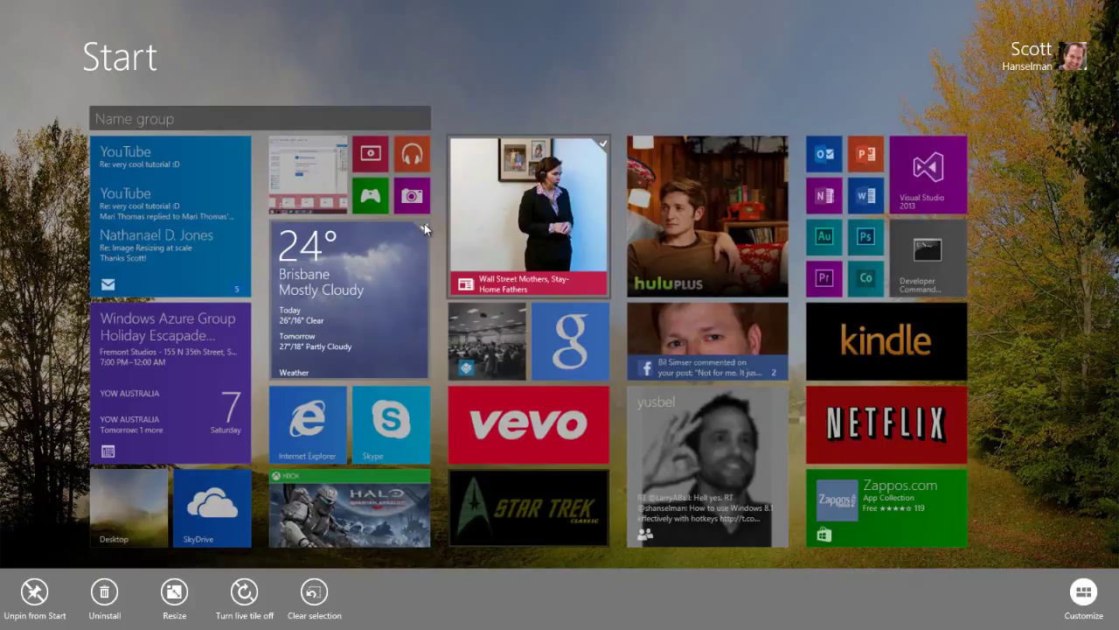
pyautogui.rightClick(487, 219)
pyautogui.rightClick(373, 256)
pyautogui.rightClick(374, 255)
pyautogui.rightClick(497, 221)
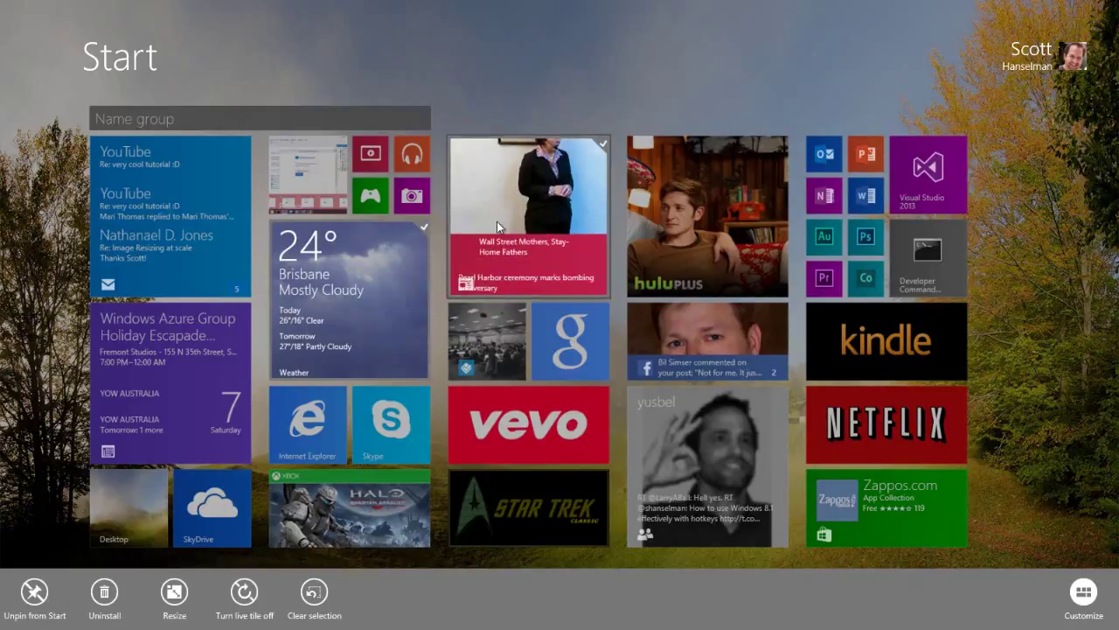
# - Try Small and Medium sizes on News and Weather, settling on Large
pyautogui.click(173, 595)
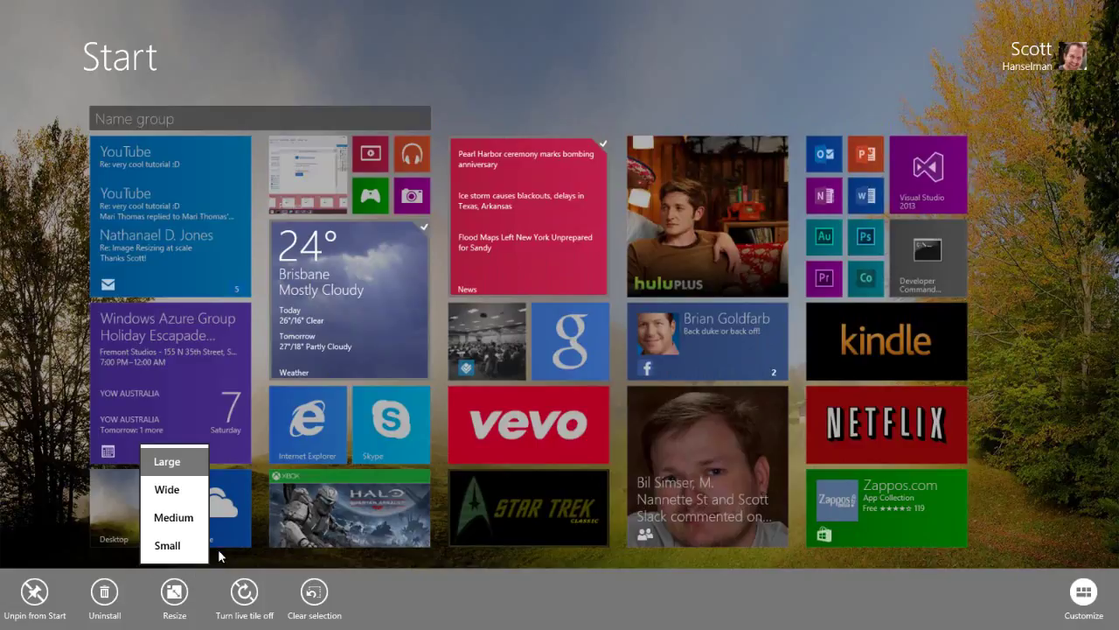
pyautogui.click(167, 544)
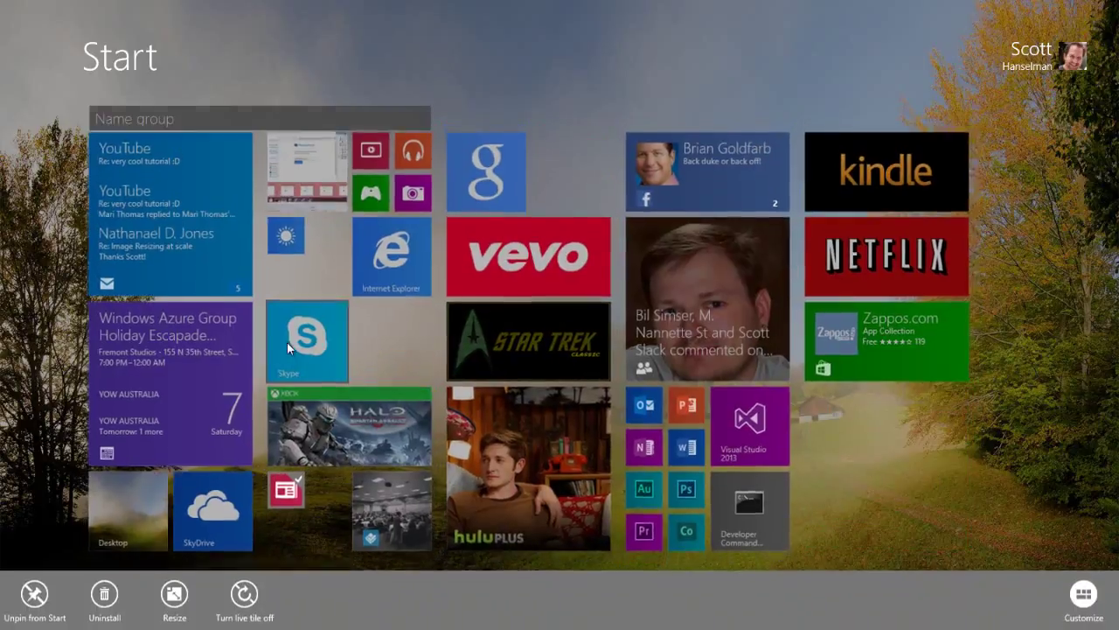
pyautogui.click(173, 594)
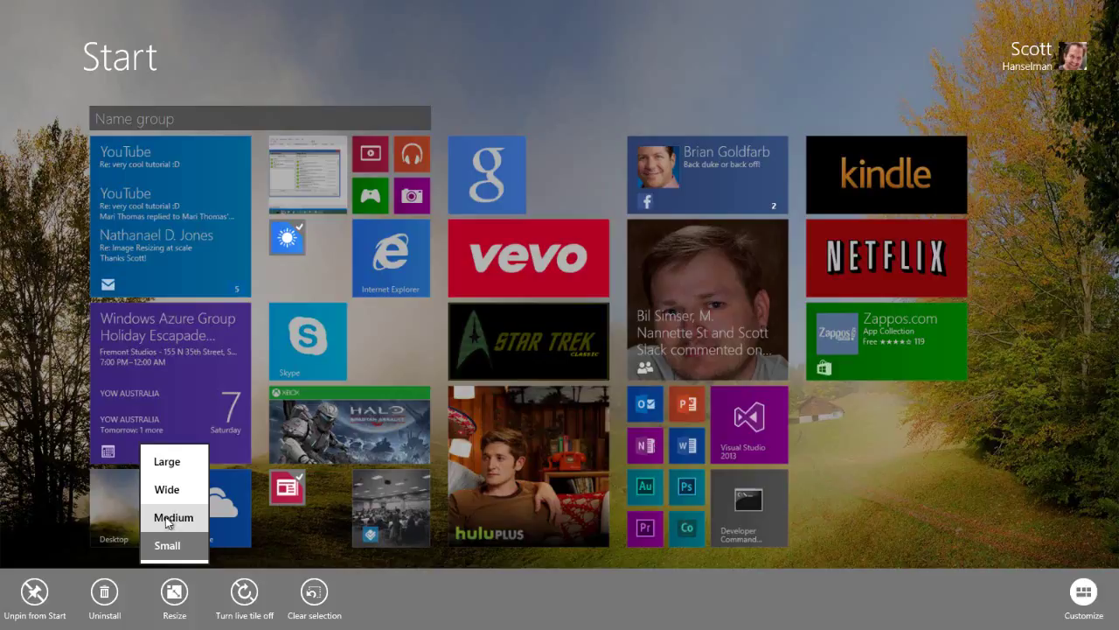
pyautogui.click(167, 516)
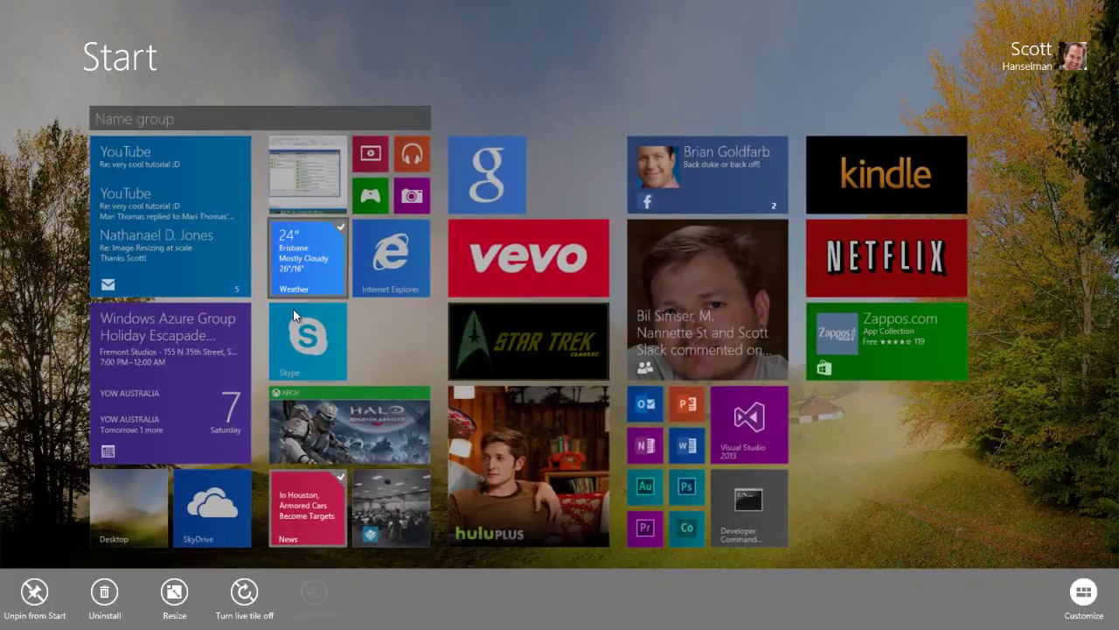
pyautogui.click(176, 459)
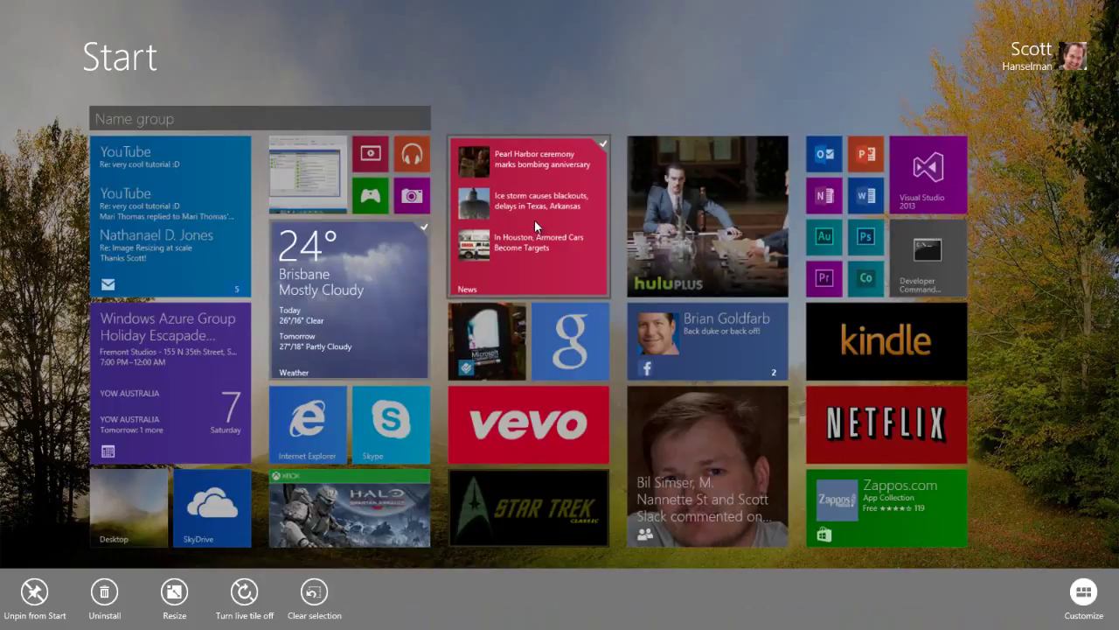
# - Move News into the second column and Weather to the top of the third
pyautogui.moveTo(540, 202); pyautogui.dragTo(367, 285)
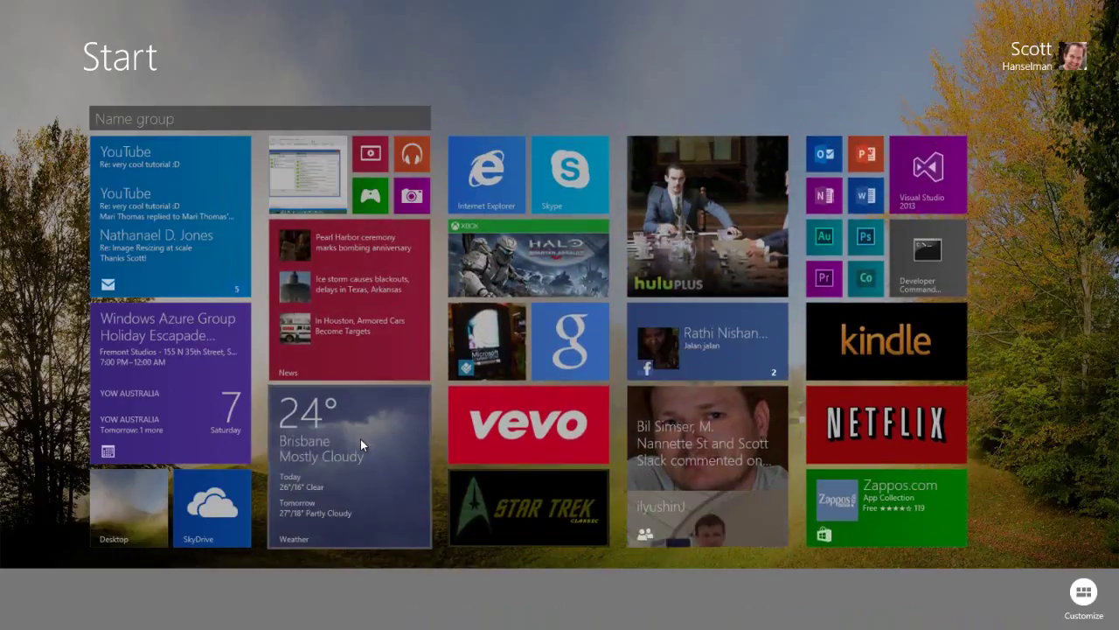
pyautogui.moveTo(360, 439); pyautogui.dragTo(521, 224)
pyautogui.click(589, 96)
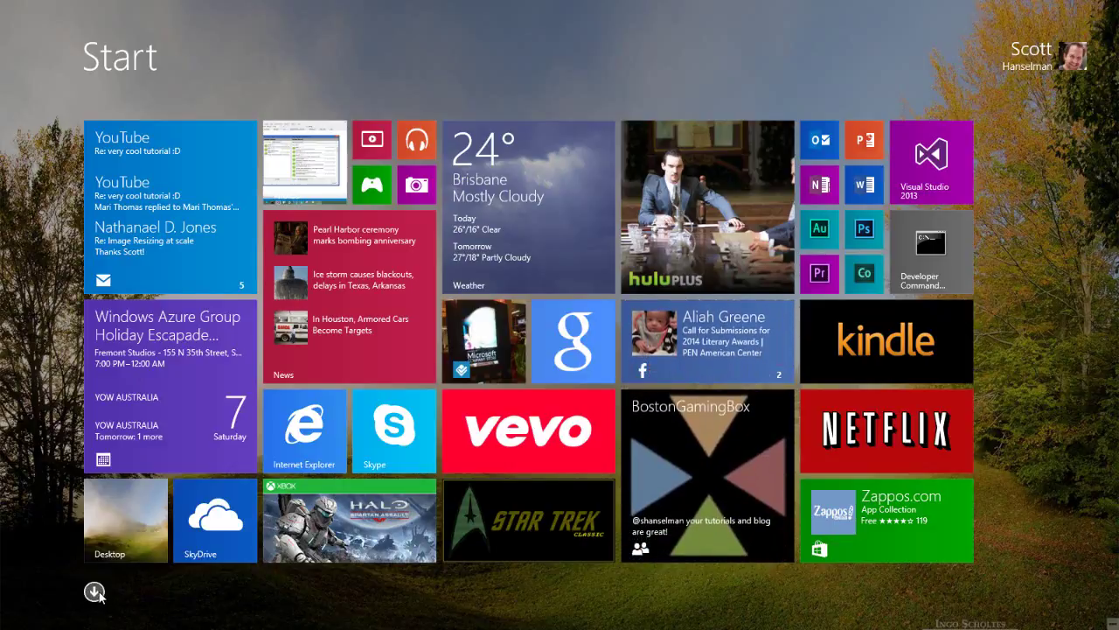
# - Open the Apps view and sort the apps by name
pyautogui.click(94, 592)
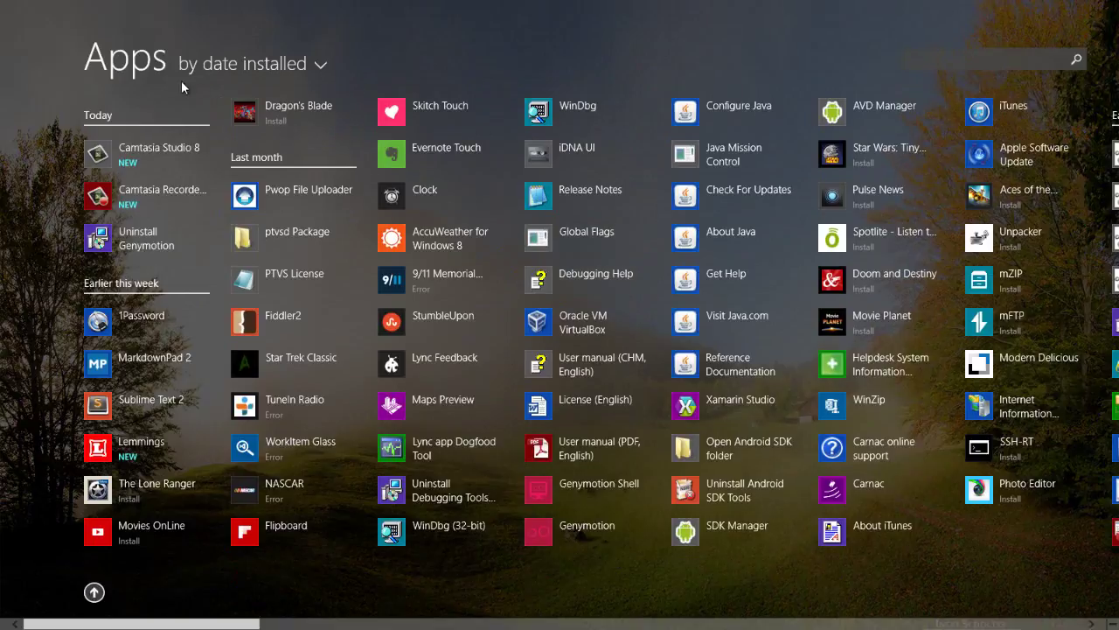
pyautogui.click(248, 71)
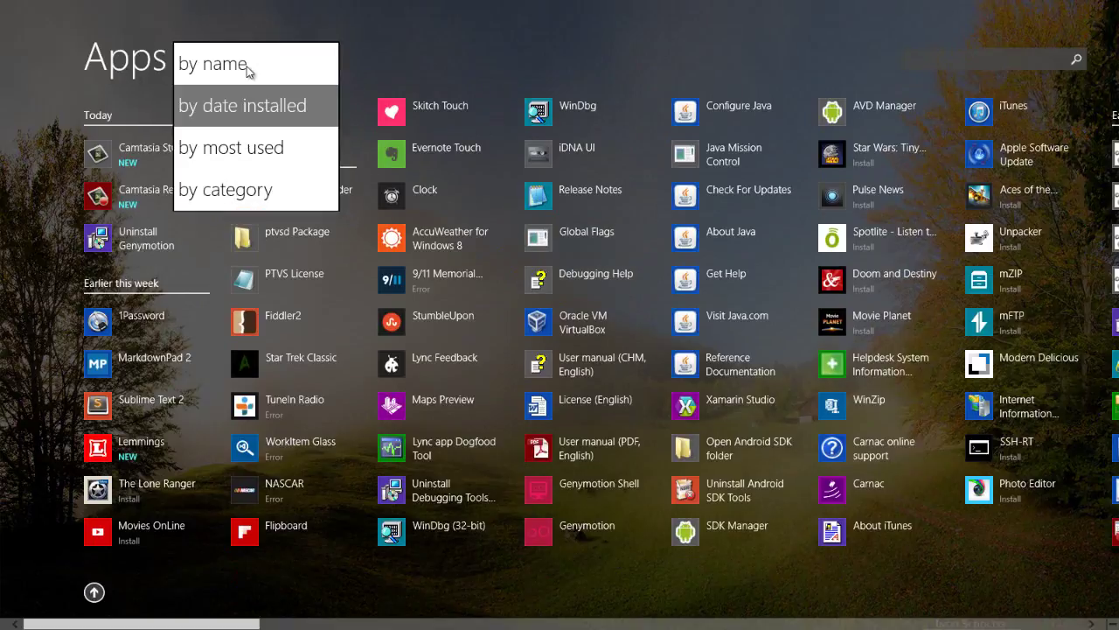
pyautogui.click(243, 66)
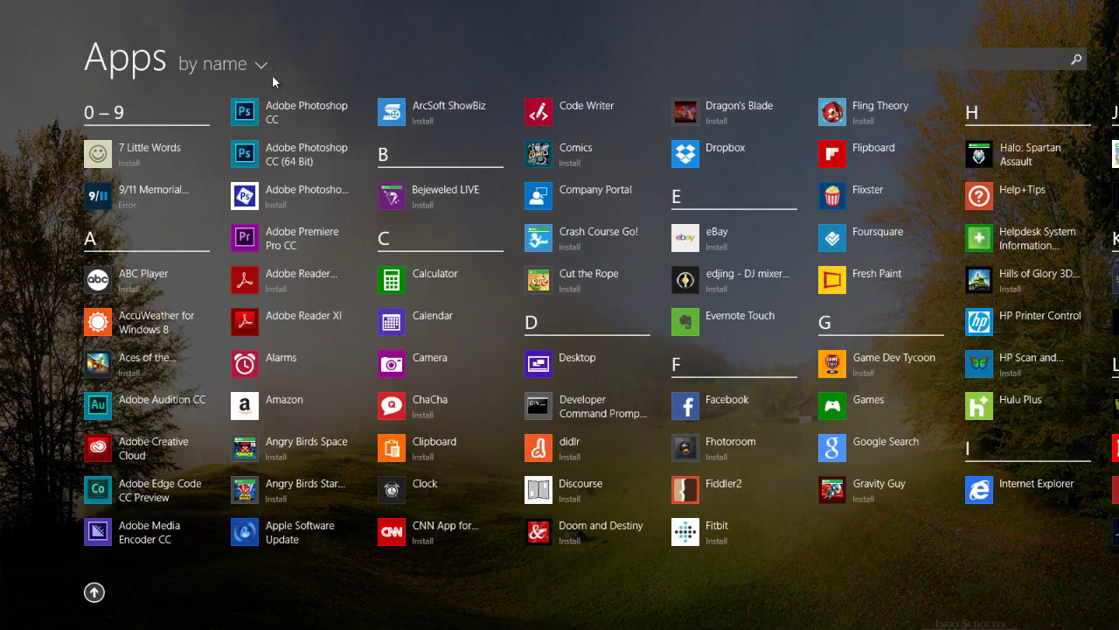
# - Scroll through the alphabetical list, then re-sort the apps by date installed
pyautogui.scroll(-5, 582, 193)
pyautogui.scroll(4, 581, 198)
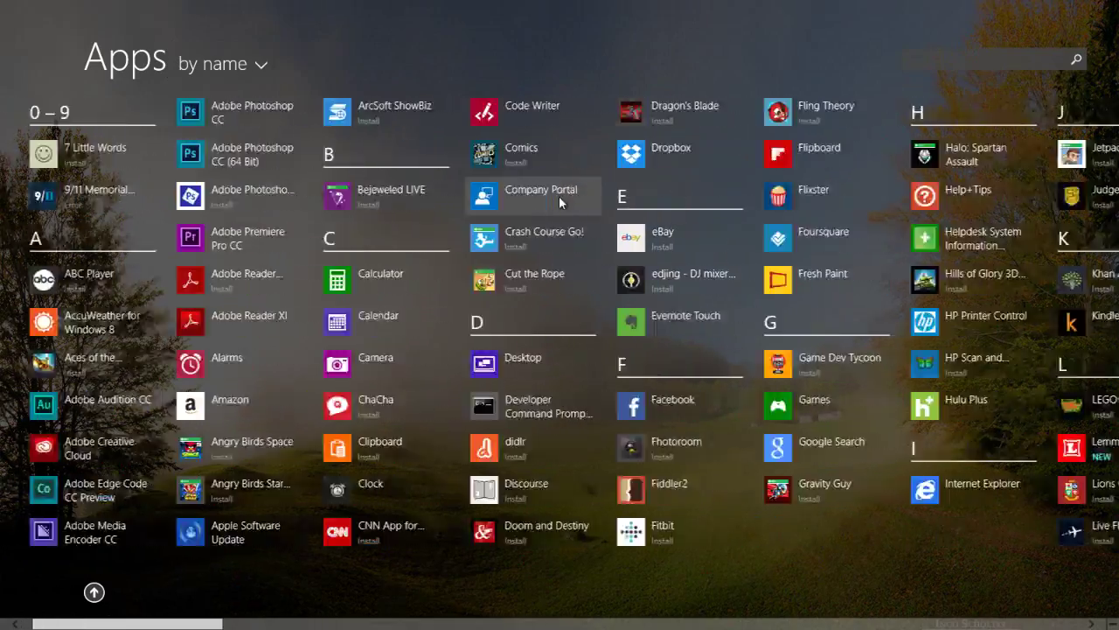
pyautogui.scroll(-5, 550, 199)
pyautogui.scroll(5, 550, 193)
pyautogui.scroll(-5, 545, 203)
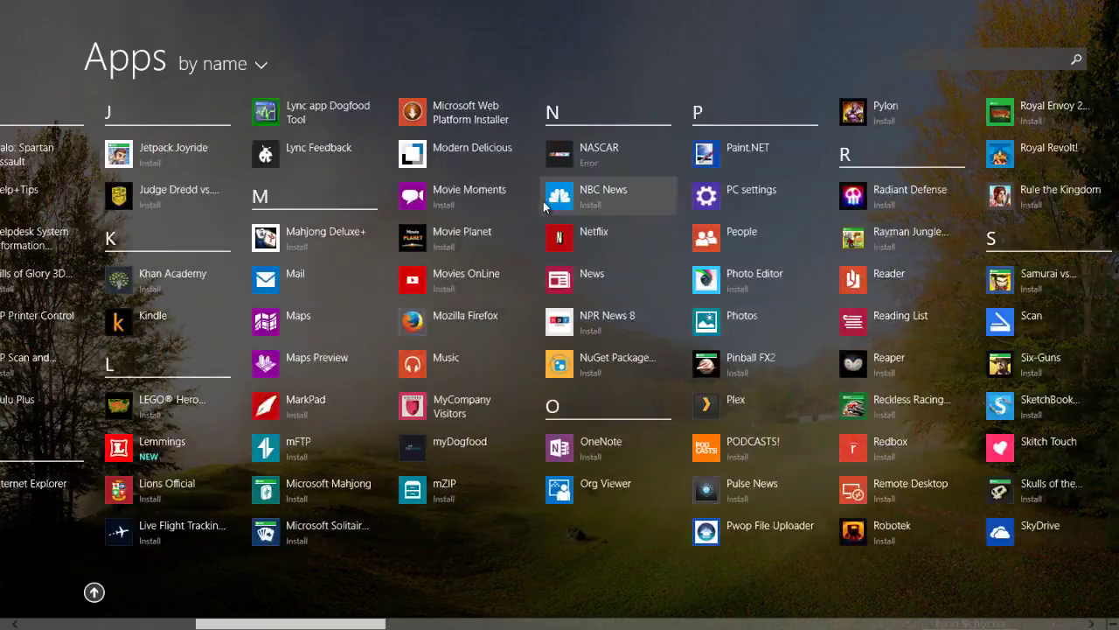
pyautogui.scroll(-8, 539, 203)
pyautogui.scroll(5, 539, 206)
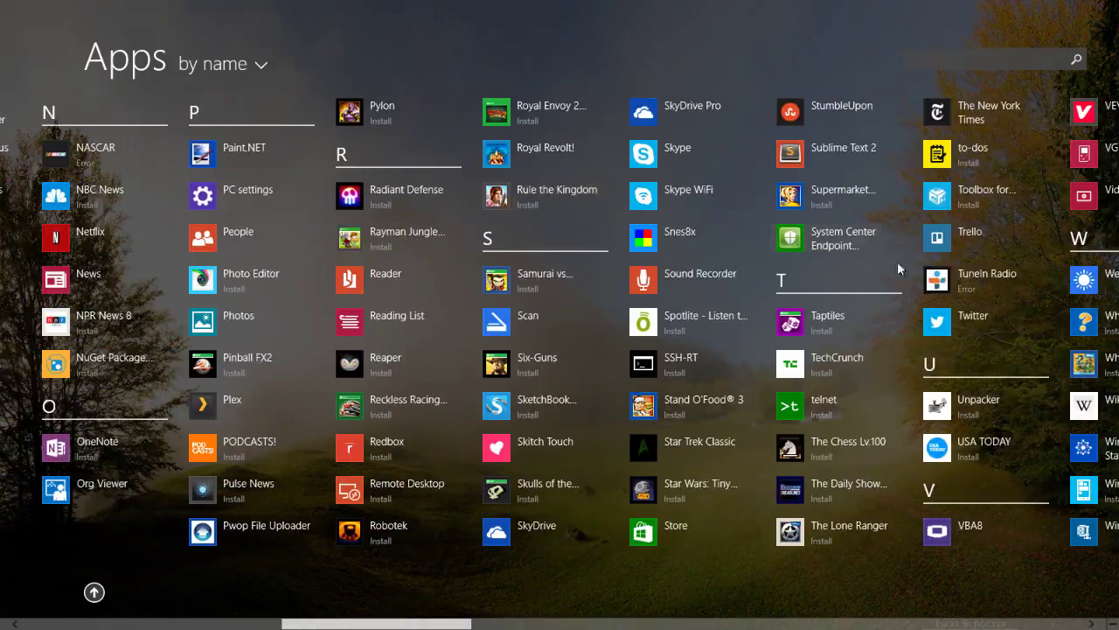
pyautogui.scroll(-4, 899, 269)
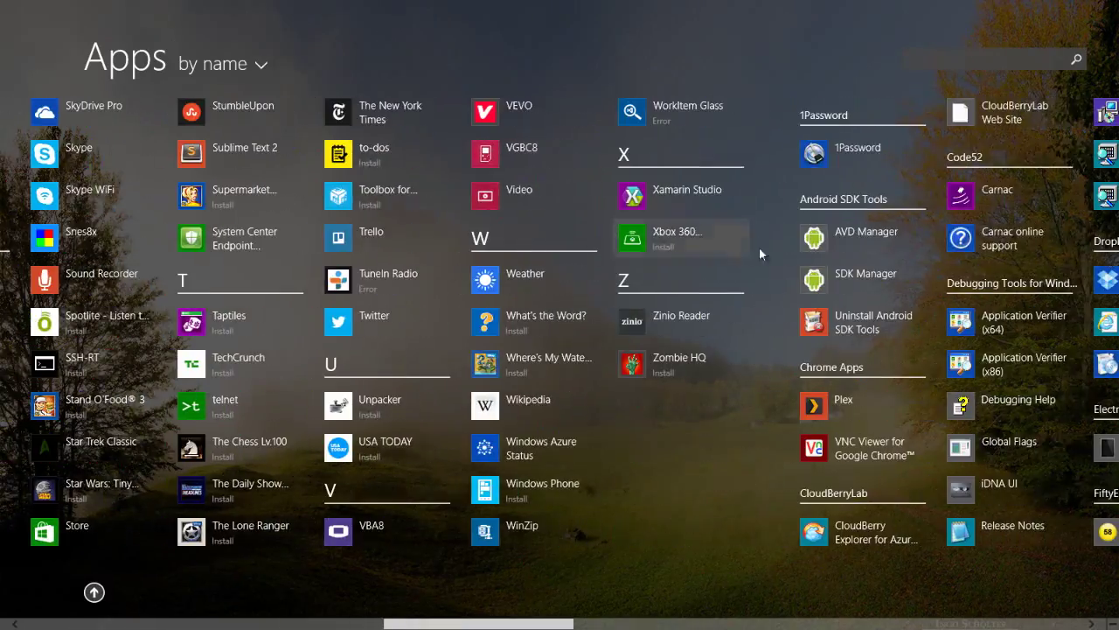
pyautogui.scroll(-8, 760, 253)
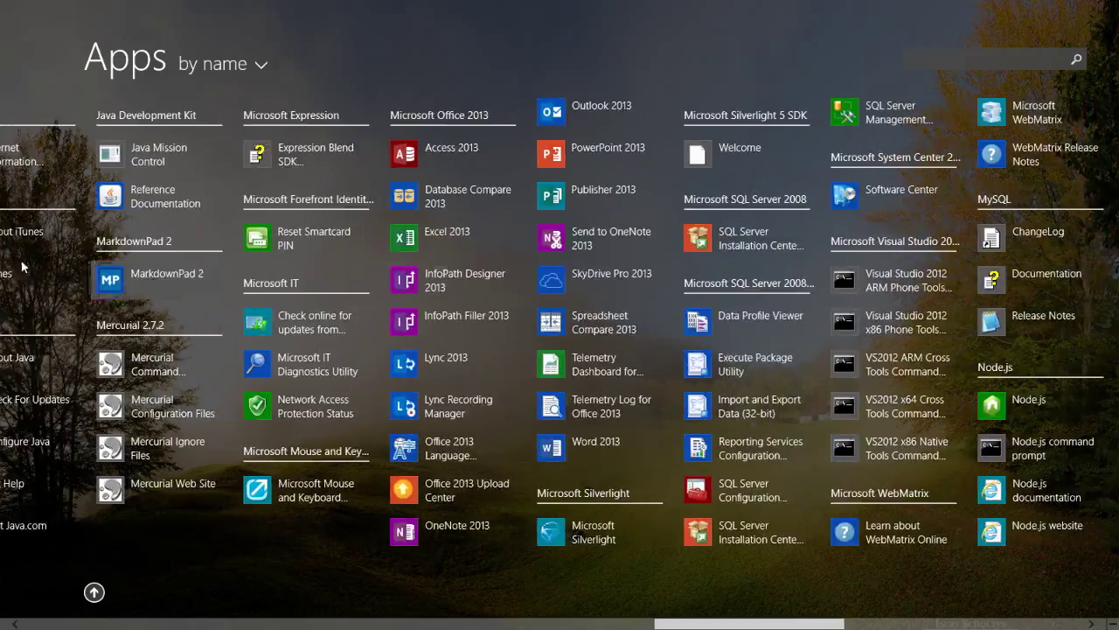
pyautogui.scroll(15, 23, 266)
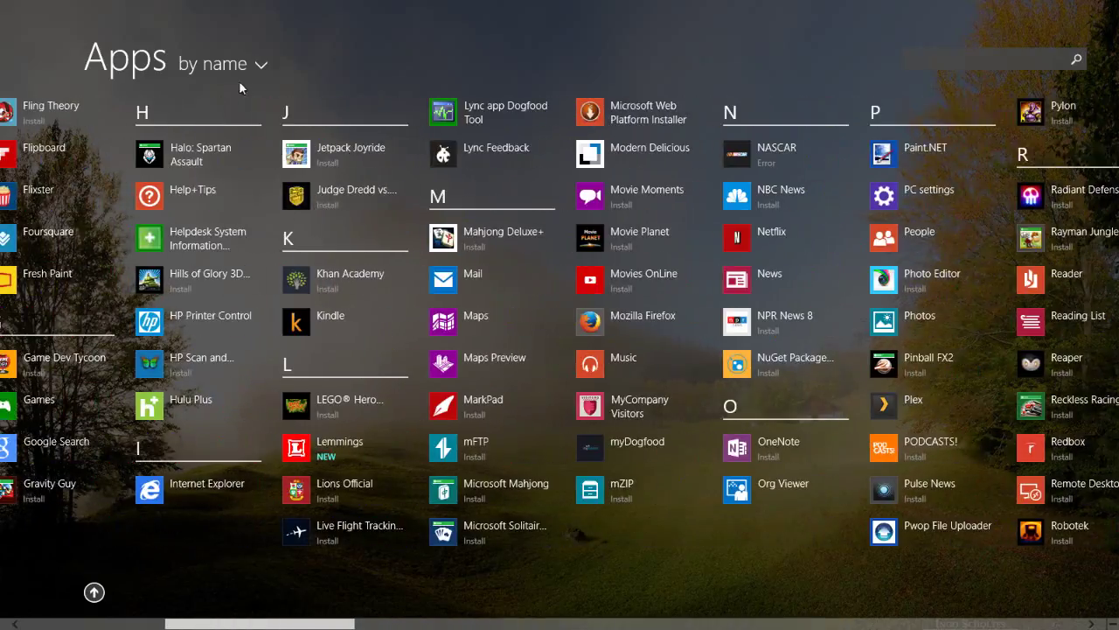
pyautogui.click(238, 75)
pyautogui.click(221, 109)
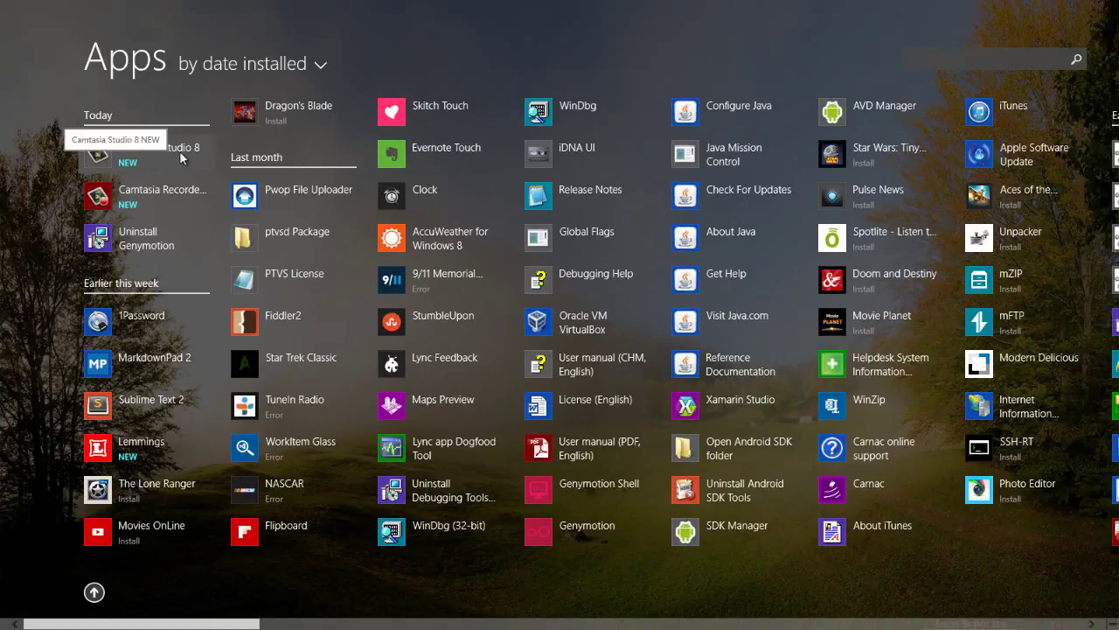
# - Pin Camtasia Studio 8 to Start and move its tile beside the small tiles
pyautogui.rightClick(179, 154)
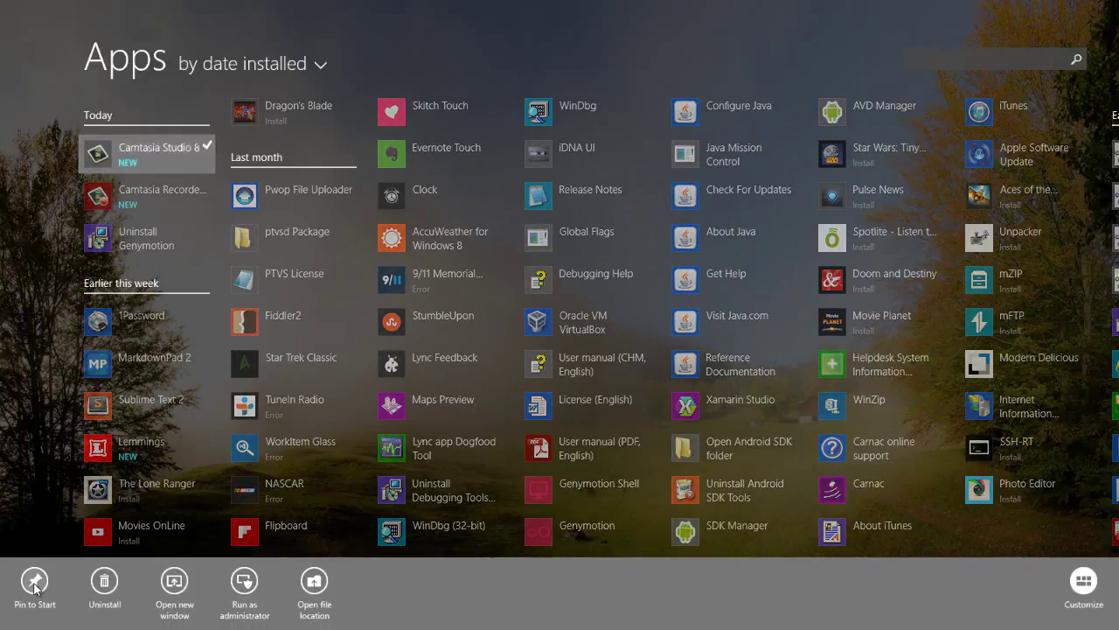
pyautogui.click(35, 581)
pyautogui.press('super')
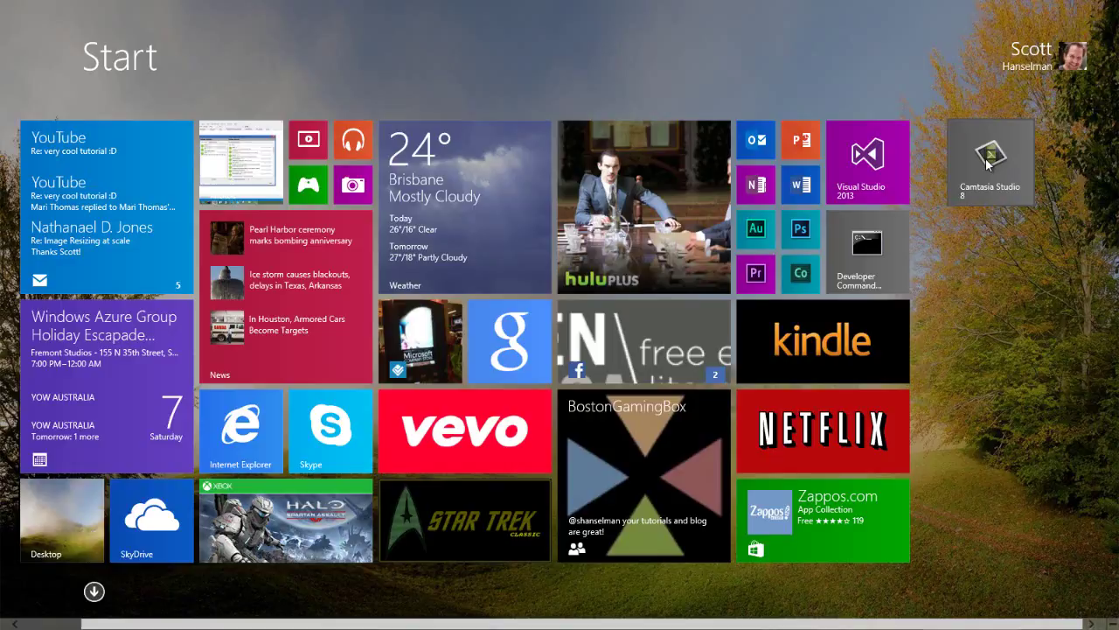
pyautogui.moveTo(985, 172); pyautogui.dragTo(440, 162)
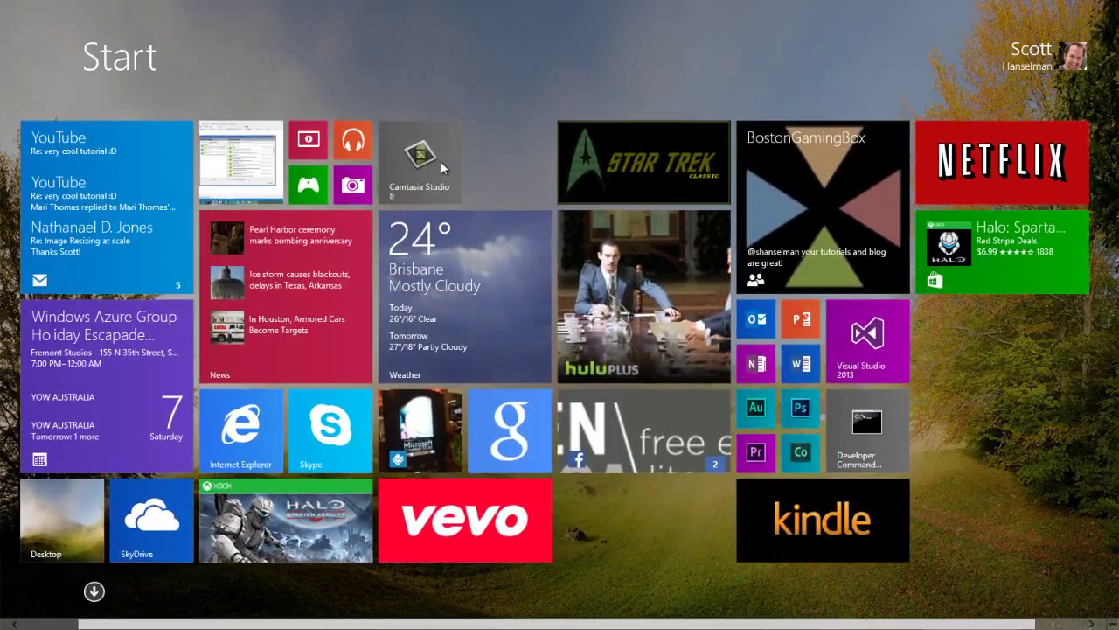
# - Pin Lemmings to Start from the Apps list
pyautogui.click(94, 591)
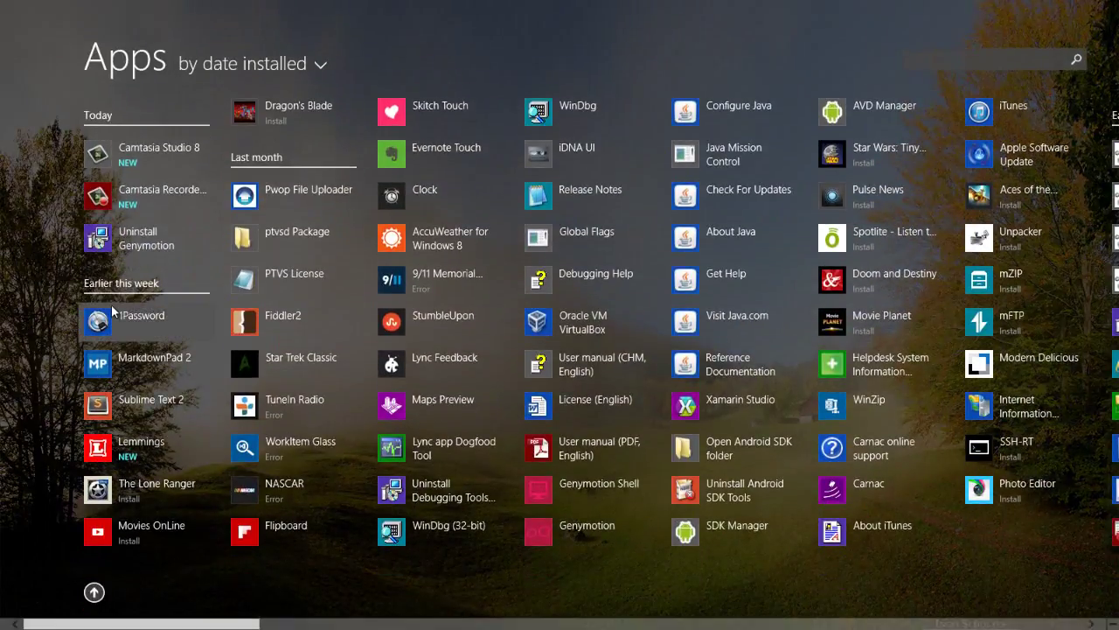
pyautogui.rightClick(157, 447)
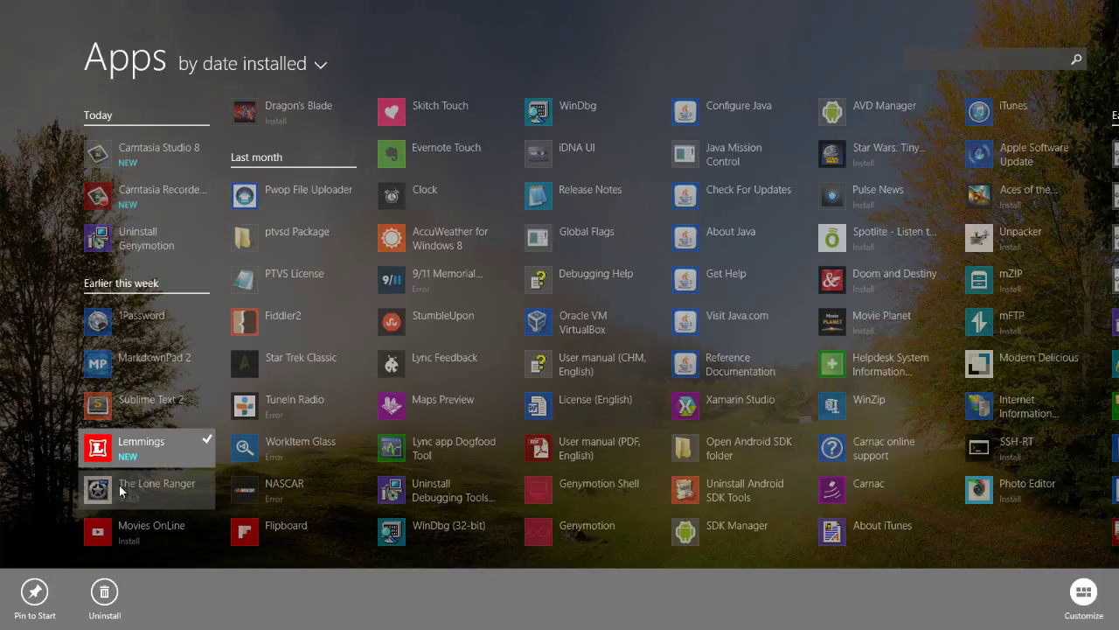
pyautogui.click(18, 612)
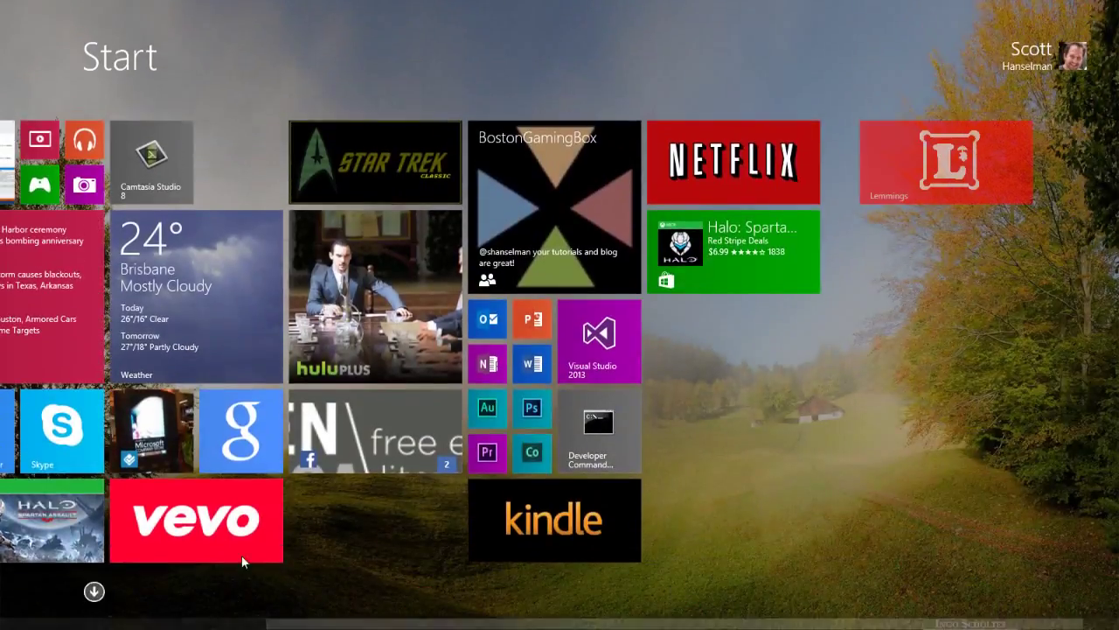
# - Resize the Lemmings tile to Medium and place it right after Camtasia Studio 8
pyautogui.moveTo(910, 166); pyautogui.dragTo(331, 170)
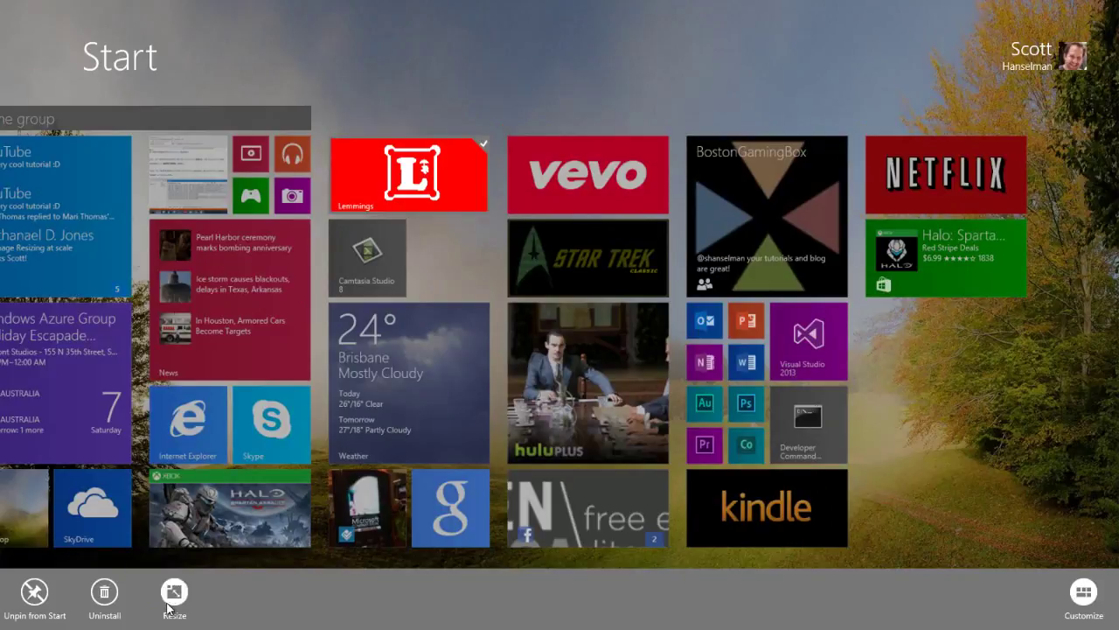
pyautogui.click(173, 595)
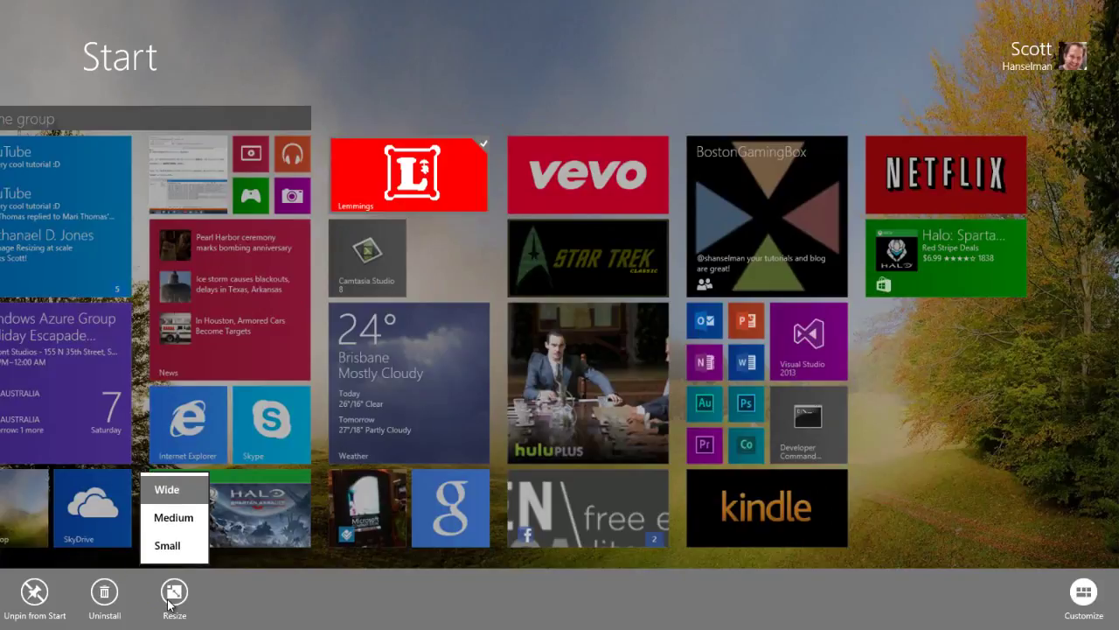
pyautogui.click(184, 520)
pyautogui.rightClick(372, 151)
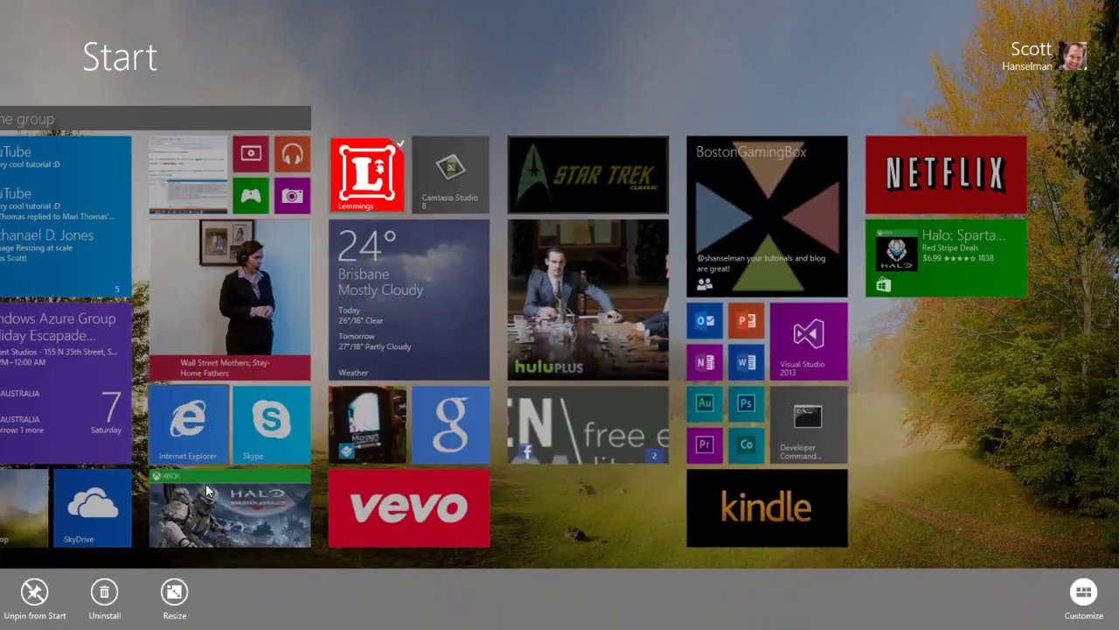
pyautogui.click(174, 594)
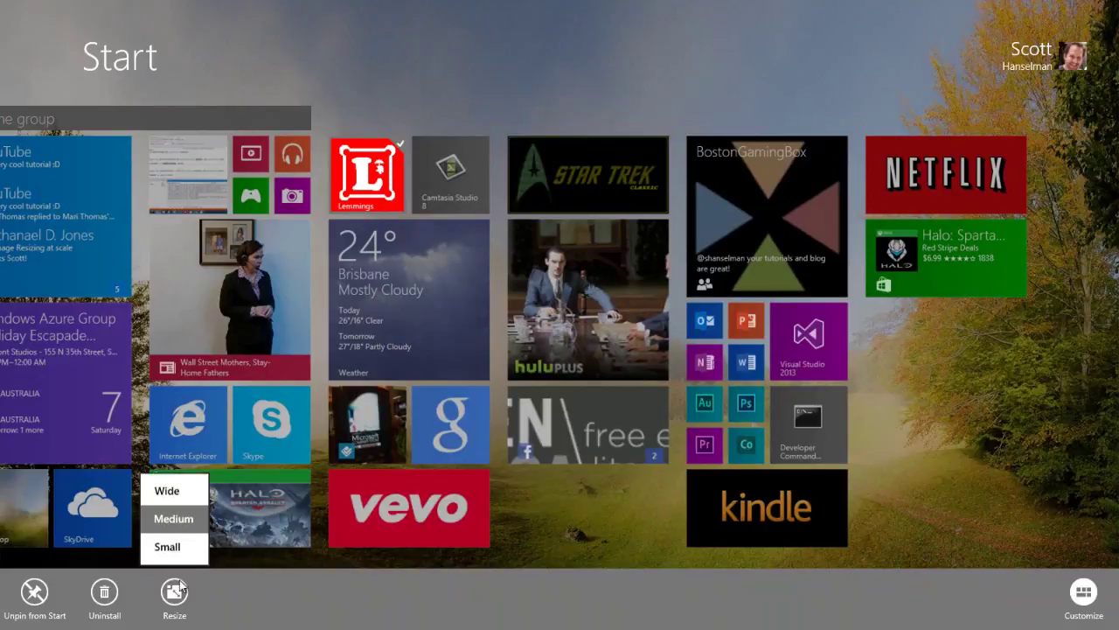
pyautogui.click(361, 62)
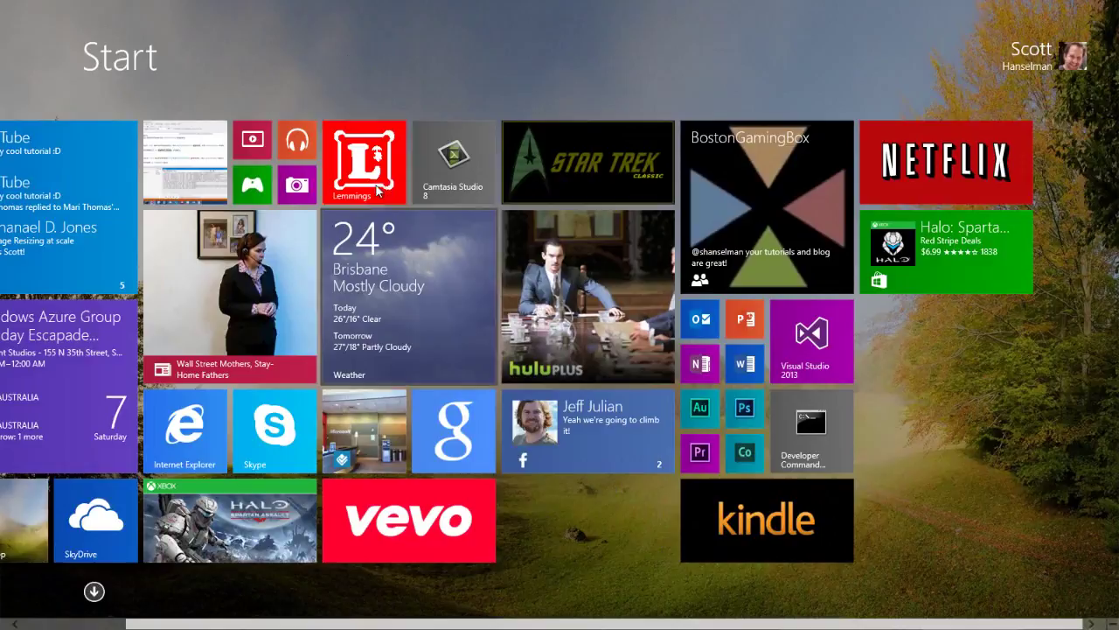
pyautogui.moveTo(378, 188); pyautogui.dragTo(450, 179)
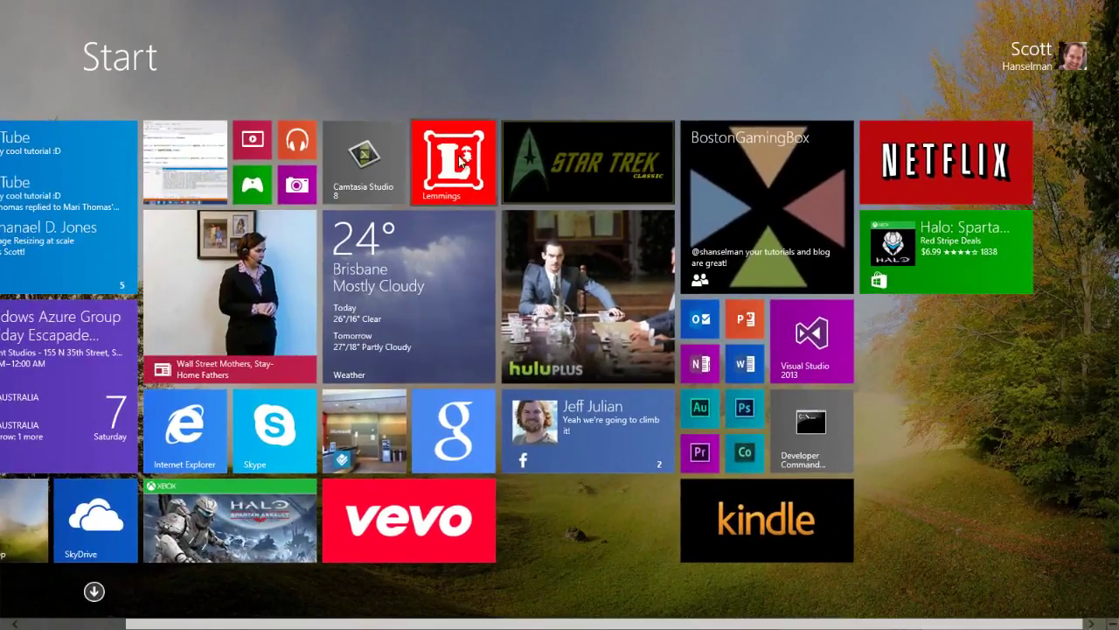
pyautogui.scroll(2, 472, 161)
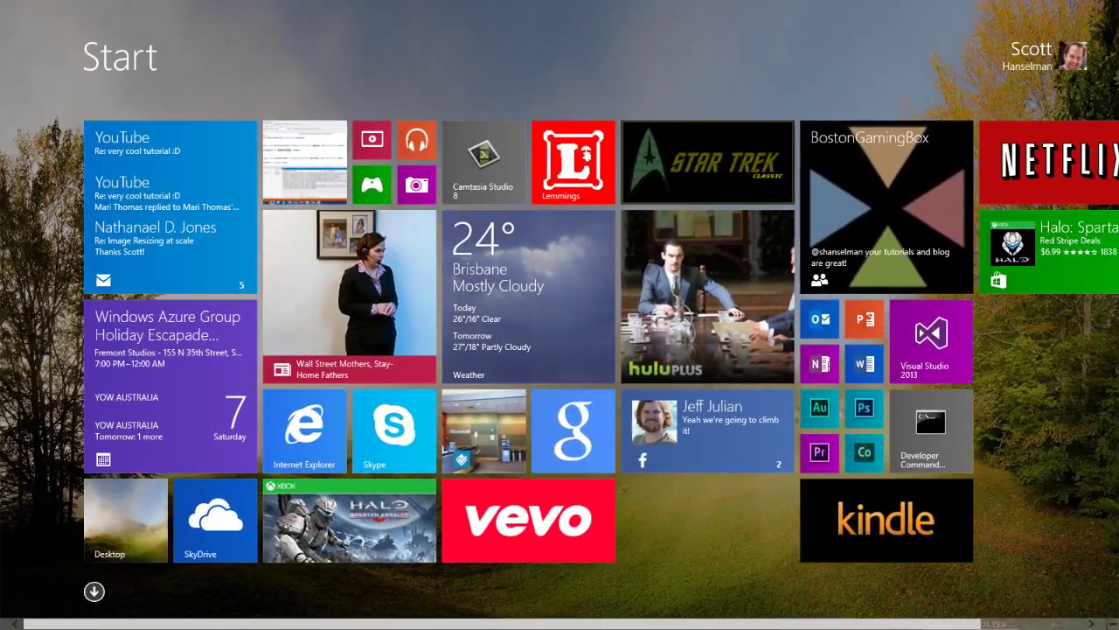
# - Launch Camtasia Studio 8 from its new tile, then return to the Start screen
pyautogui.click(487, 162)
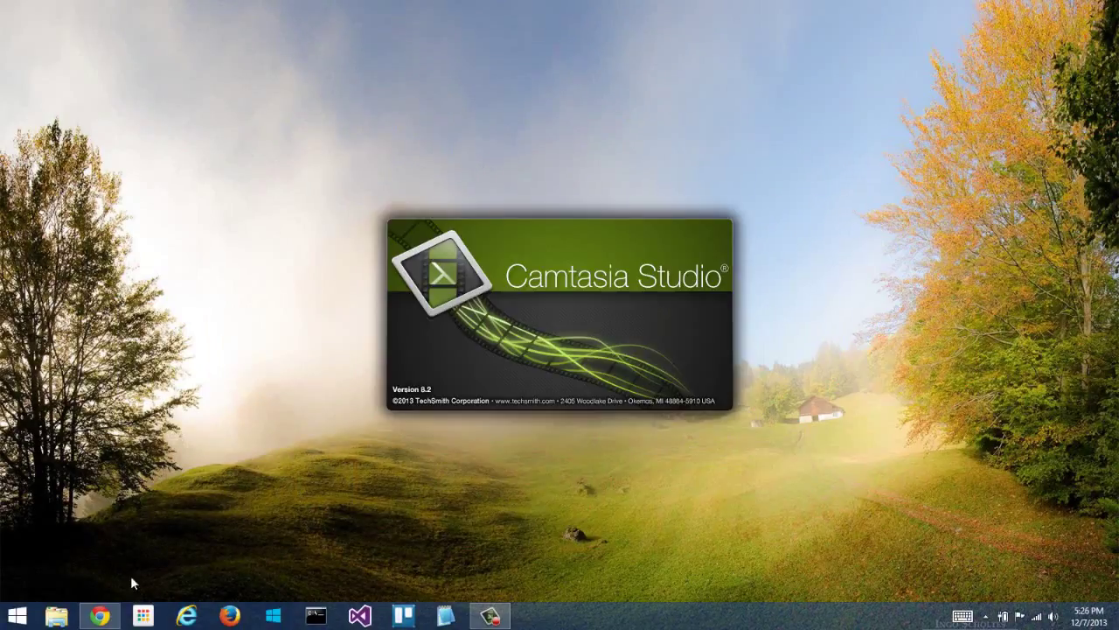
pyautogui.press('super')
pyautogui.click(570, 171)
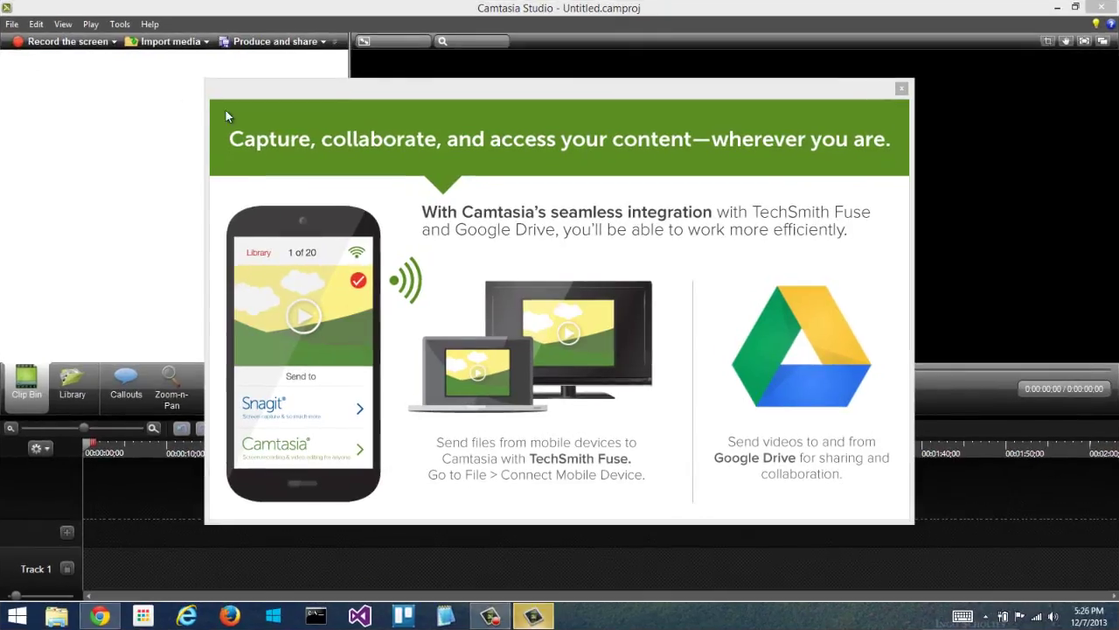
pyautogui.moveTo(3, 5)
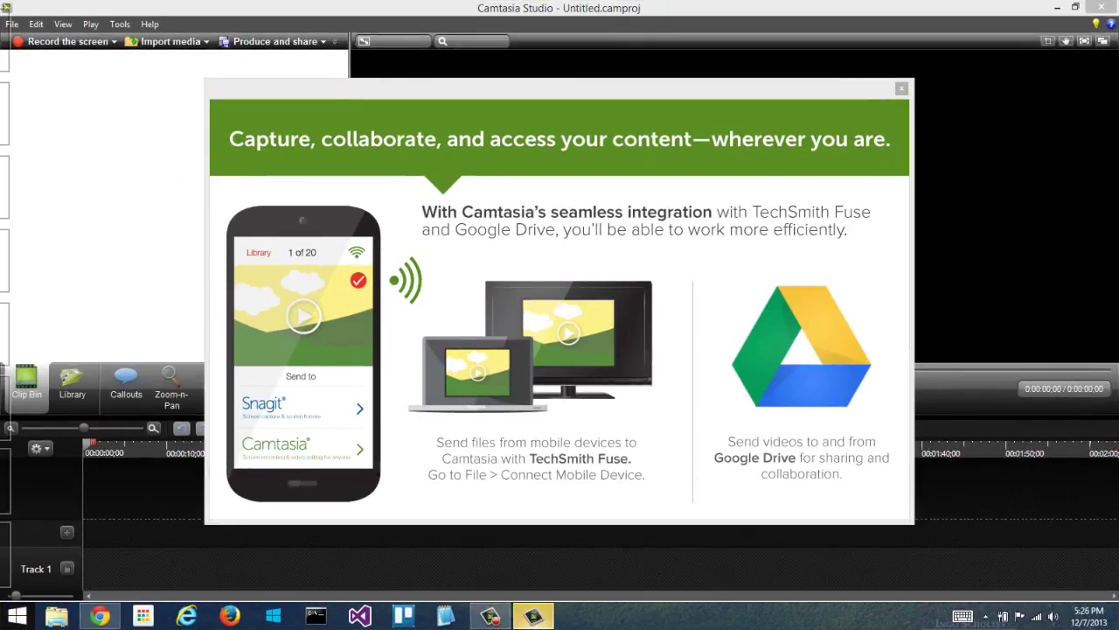
pyautogui.press('super')
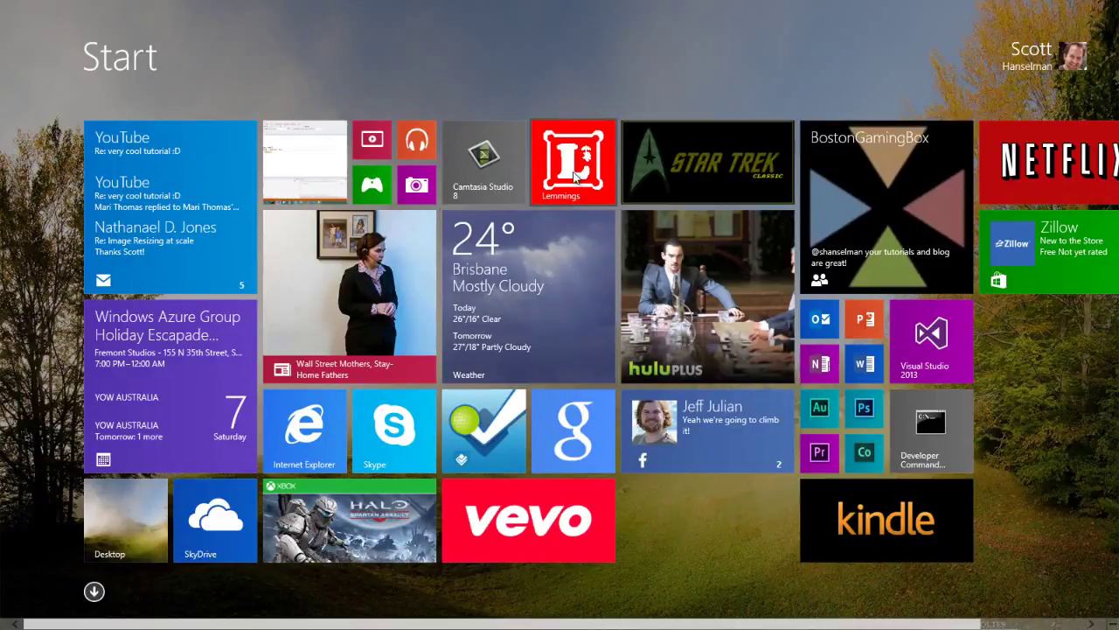
pyautogui.click(575, 175)
pyautogui.moveTo(560, 7); pyautogui.dragTo(548, 166)
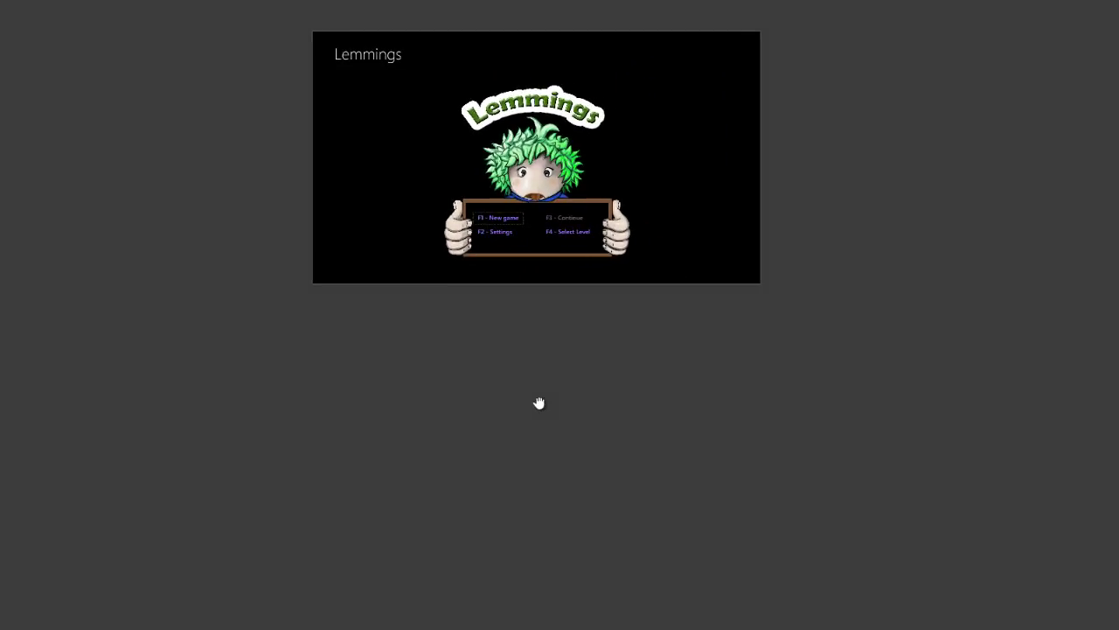
pyautogui.moveTo(539, 403); pyautogui.dragTo(538, 625)
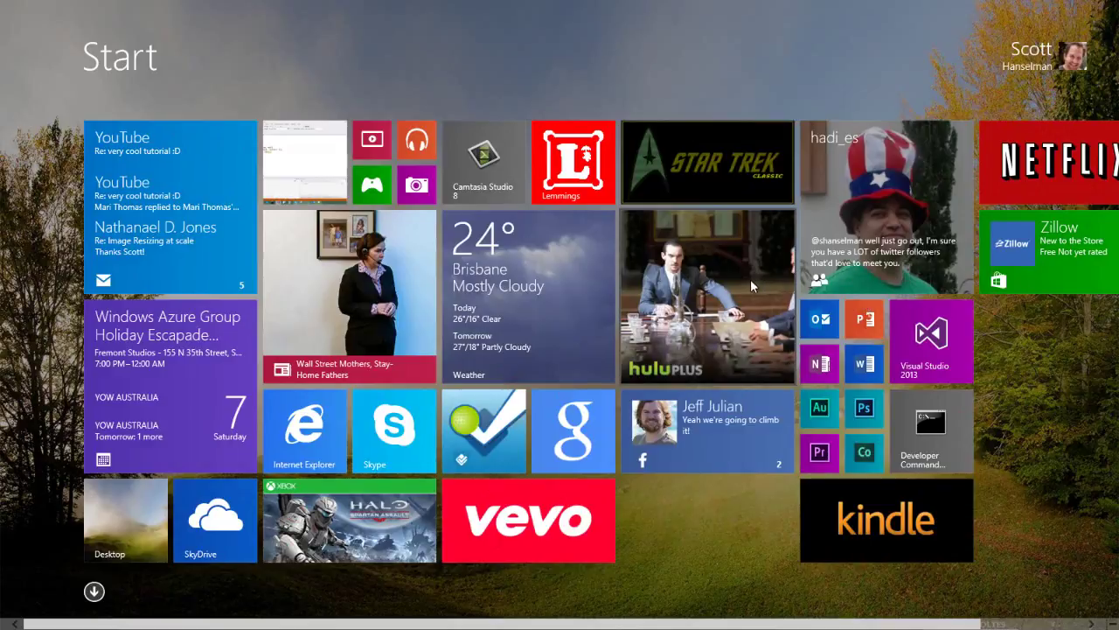
# - Unpin the Lemmings and Camtasia Studio tiles, then glance at Apps and return to Start
pyautogui.rightClick(560, 164)
pyautogui.rightClick(450, 199)
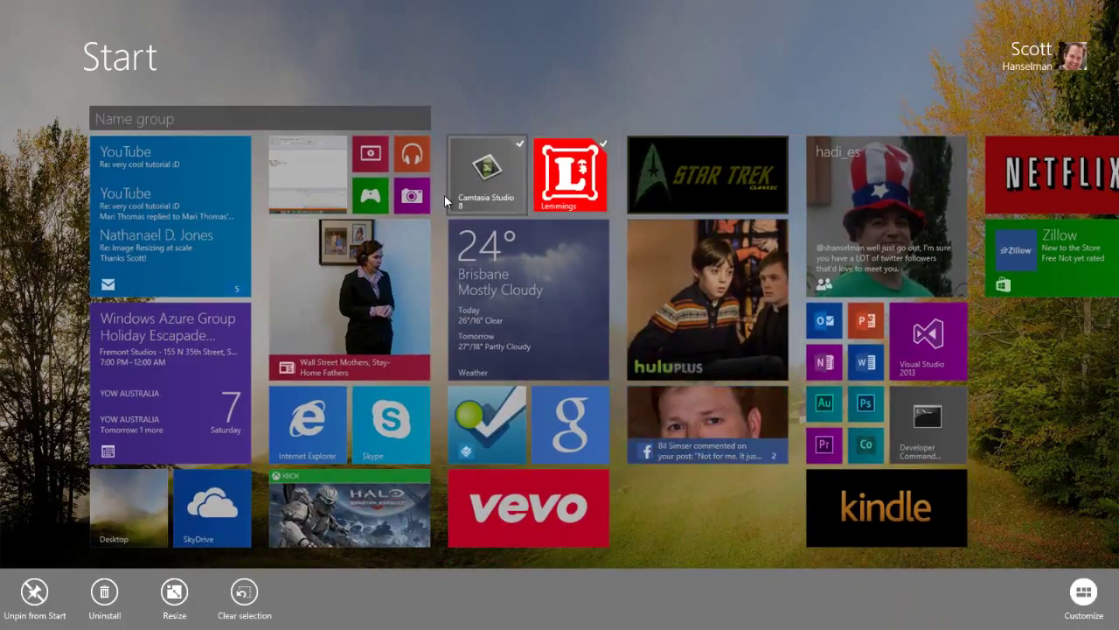
pyautogui.click(33, 592)
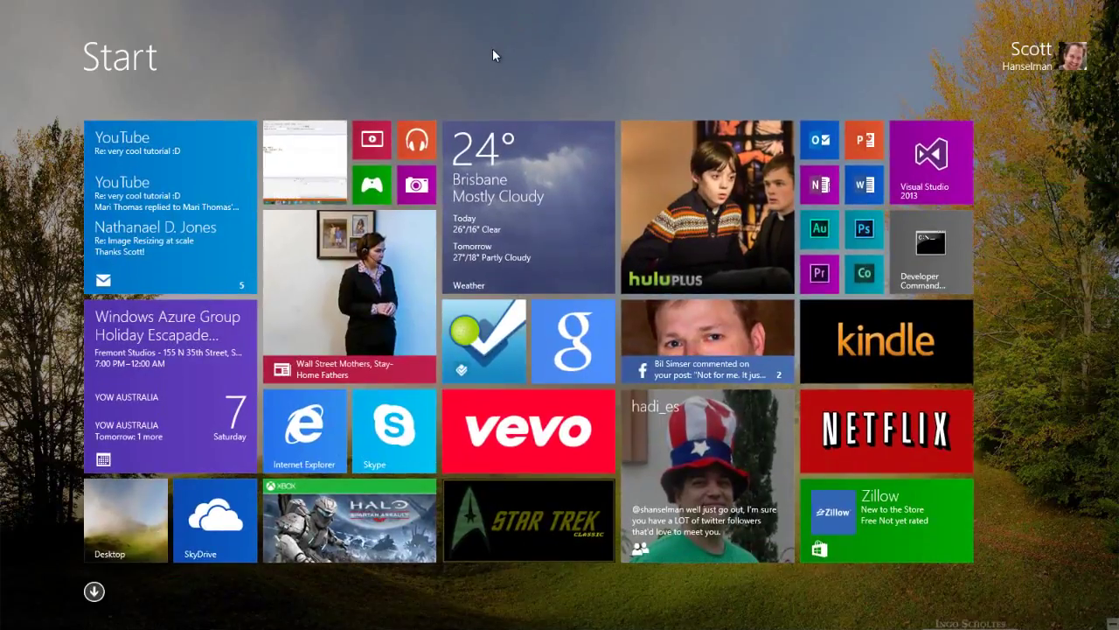
pyautogui.click(94, 591)
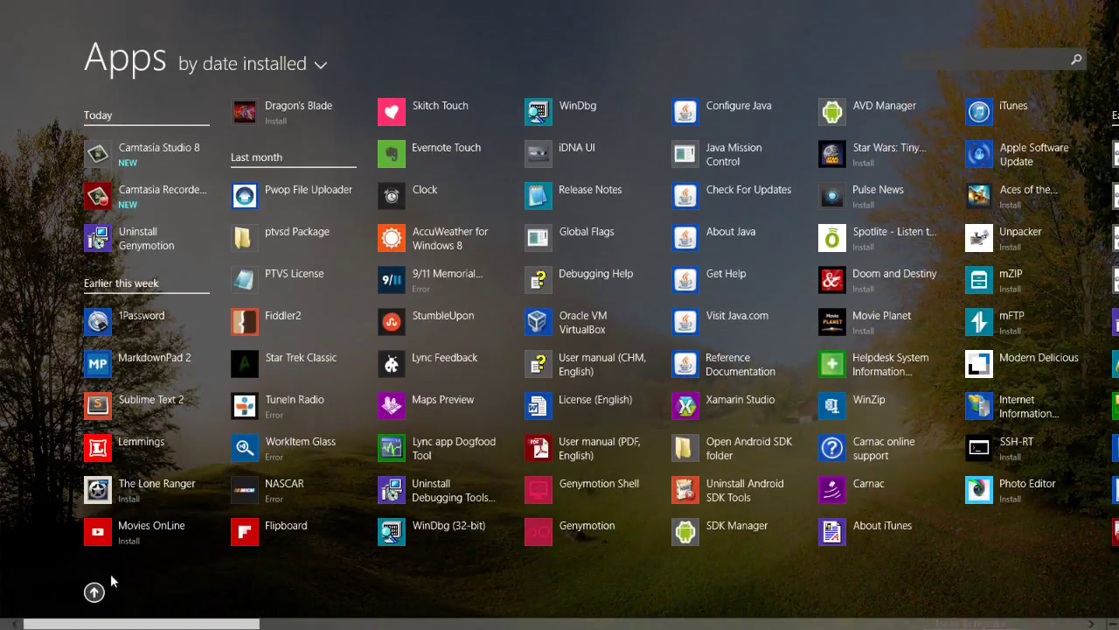
pyautogui.click(95, 592)
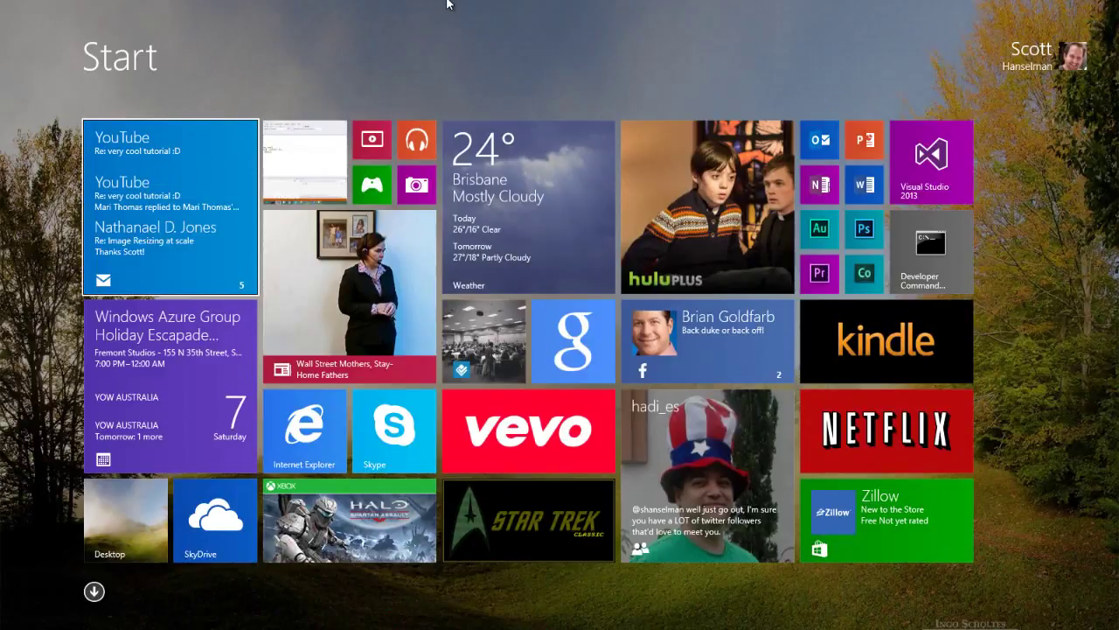
# - Search 'calc', pin Calculator to Start, and place its tile beside the small Xbox tiles
pyautogui.write('ca')
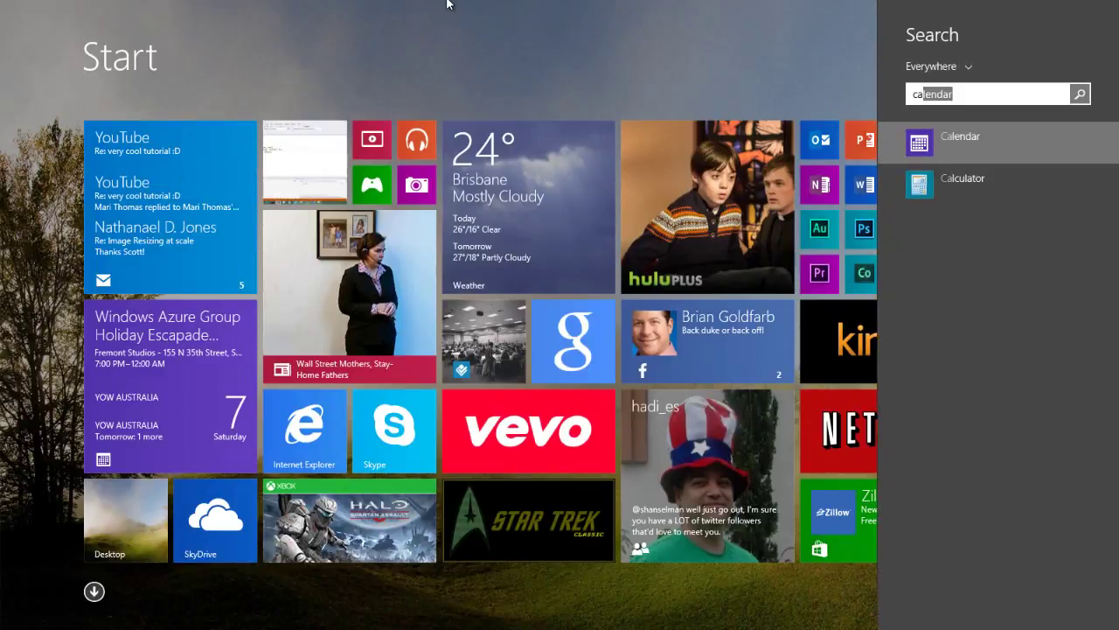
pyautogui.write('lc')
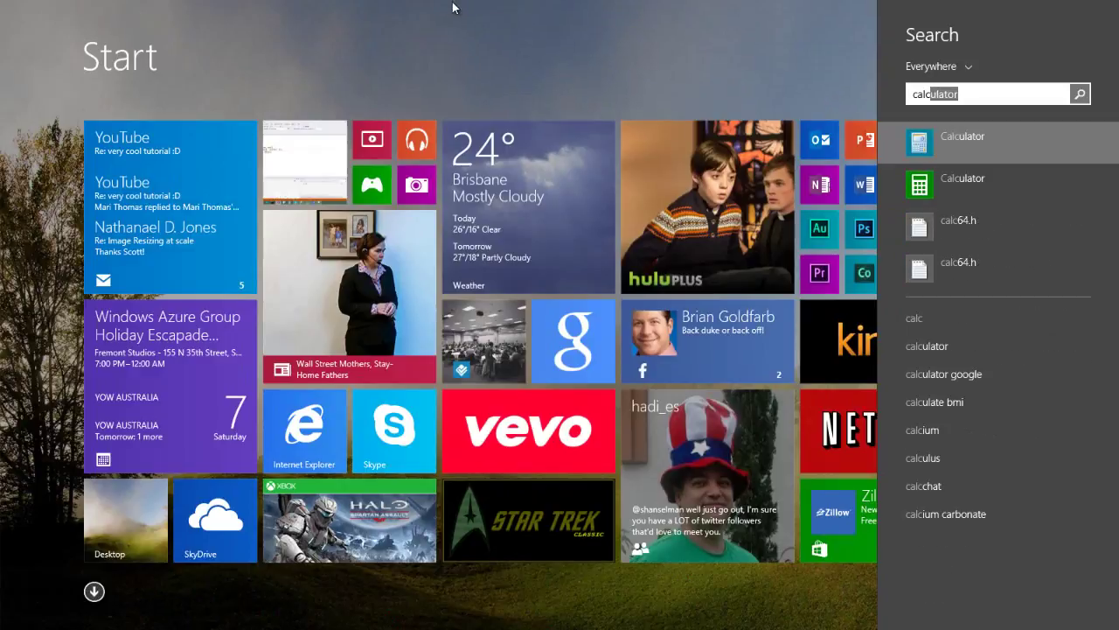
pyautogui.rightClick(949, 142)
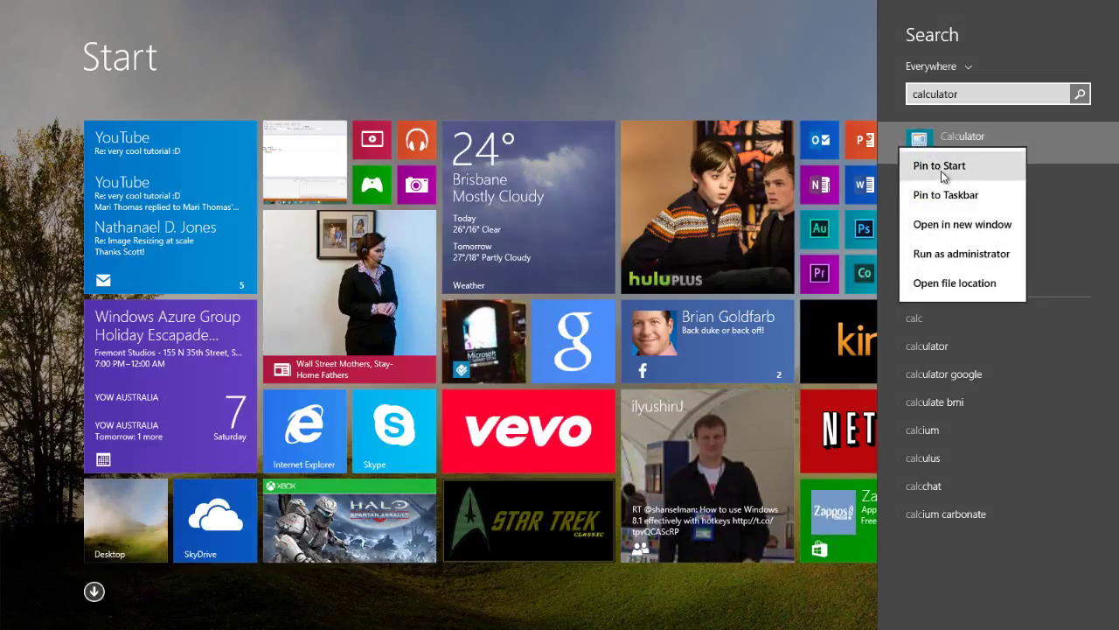
pyautogui.click(940, 166)
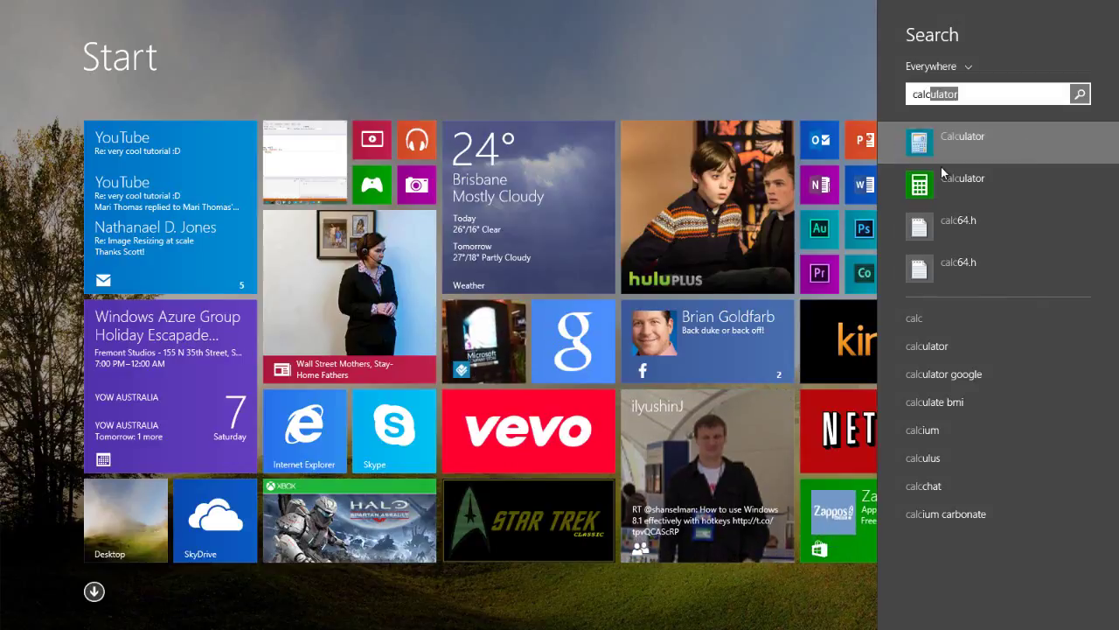
pyautogui.click(829, 100)
pyautogui.moveTo(1022, 161); pyautogui.dragTo(474, 181)
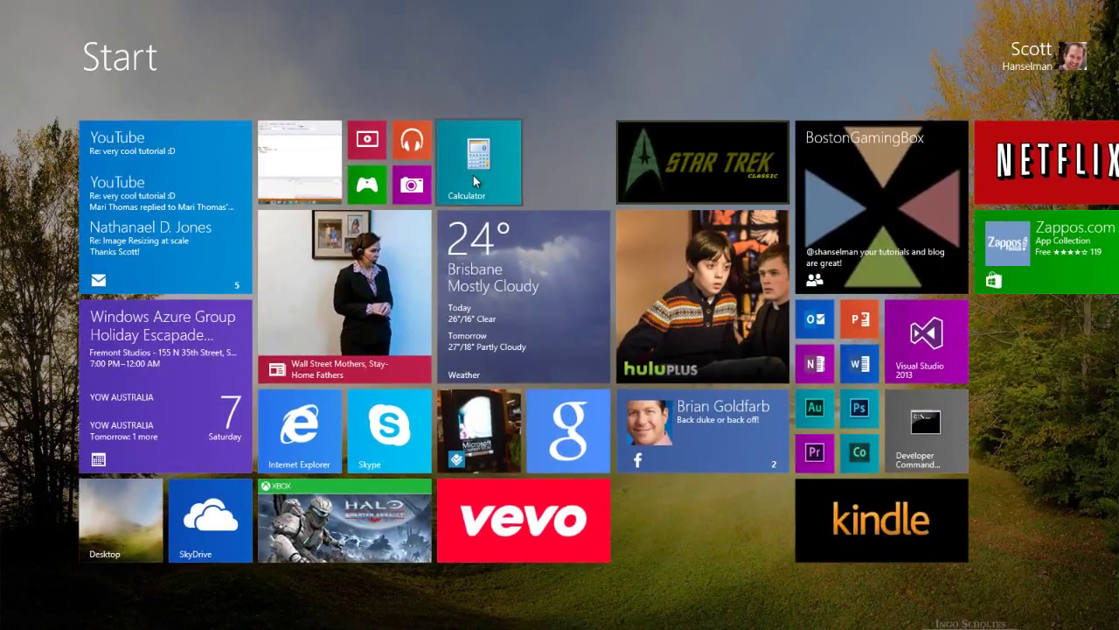
# - Find Windows Live Writer via 'writer' search, pin it beside Calculator and to the taskbar
pyautogui.write('word')
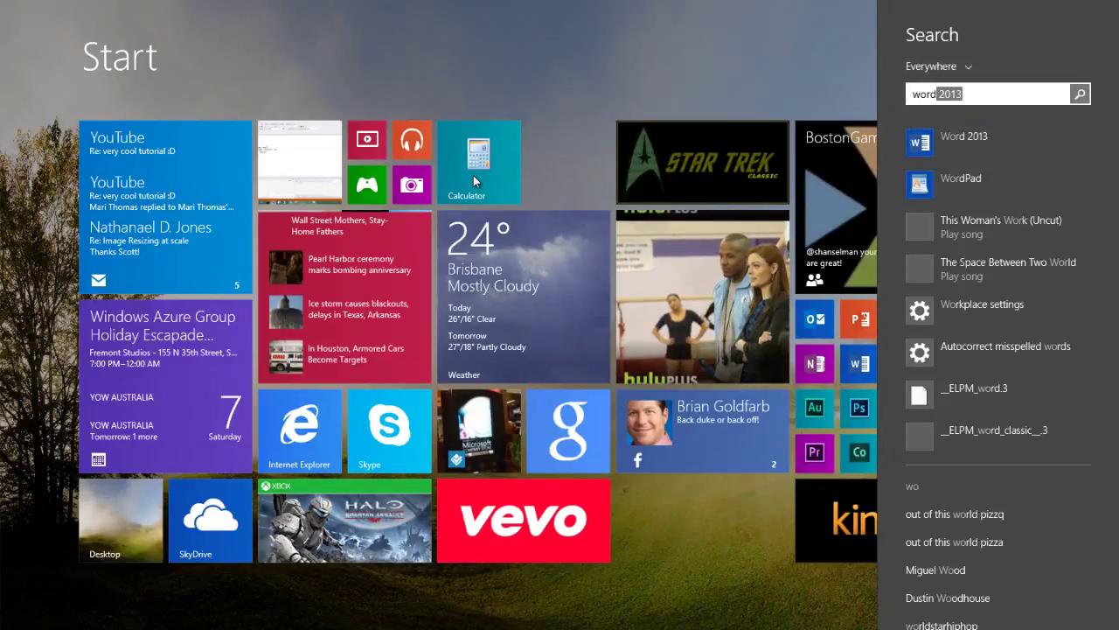
pyautogui.press('BackSpace')
pyautogui.press('BackSpace')
pyautogui.press('BackSpace')
pyautogui.press('BackSpace')
pyautogui.write('write')
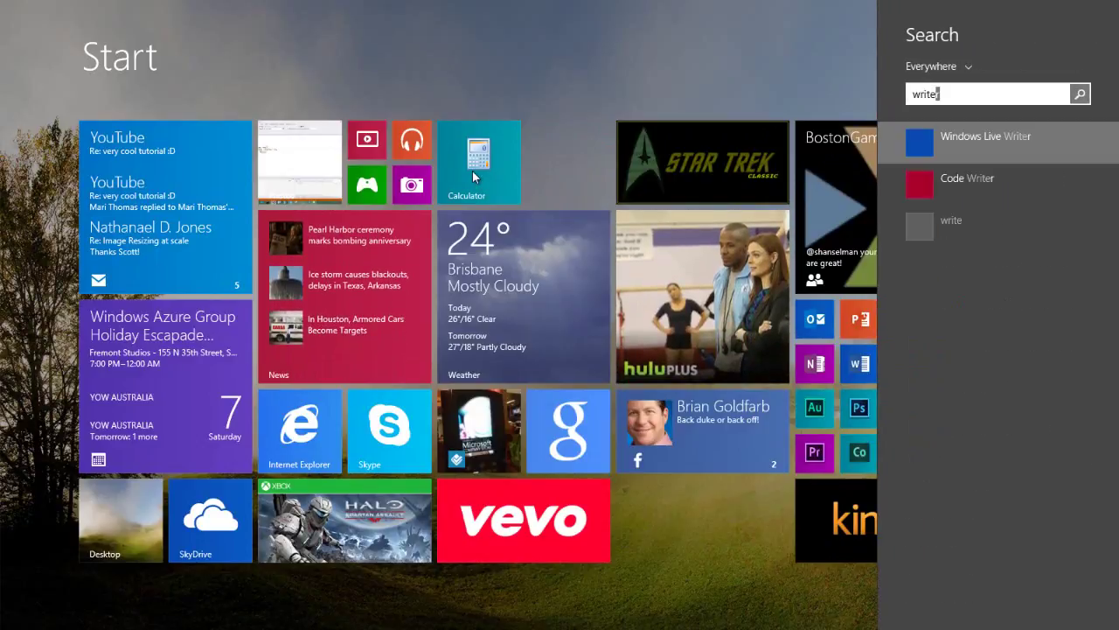
pyautogui.write('r')
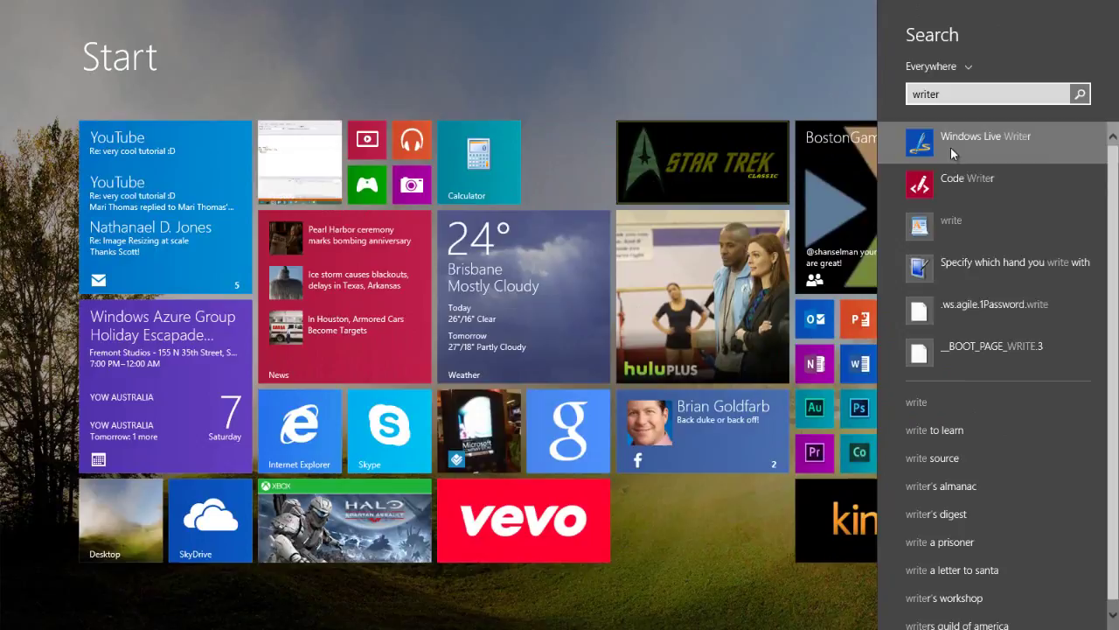
pyautogui.rightClick(951, 147)
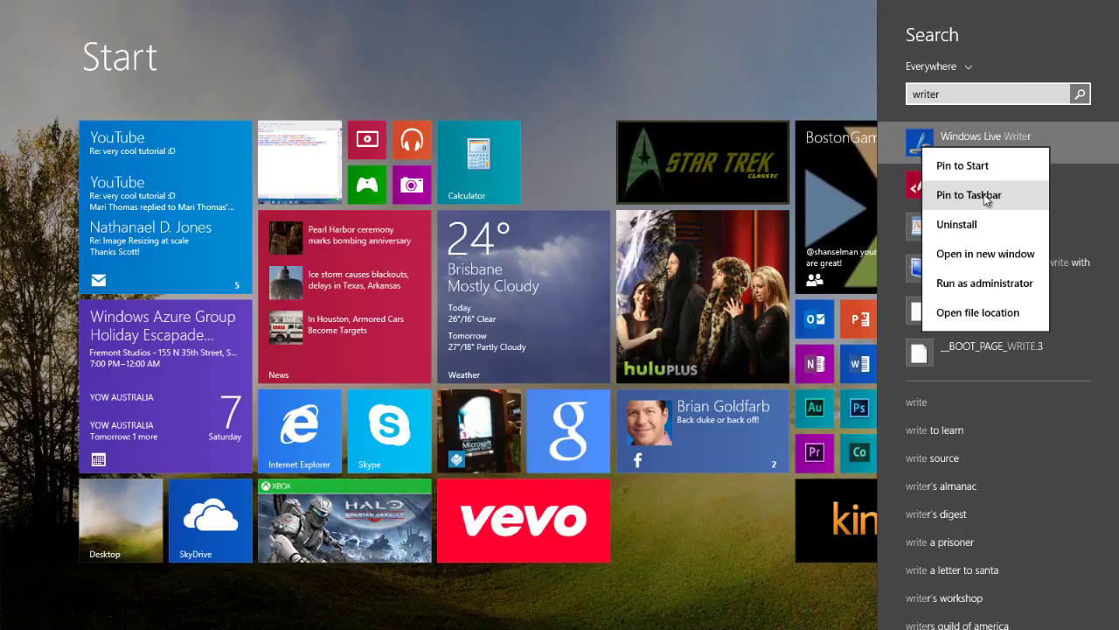
pyautogui.click(983, 194)
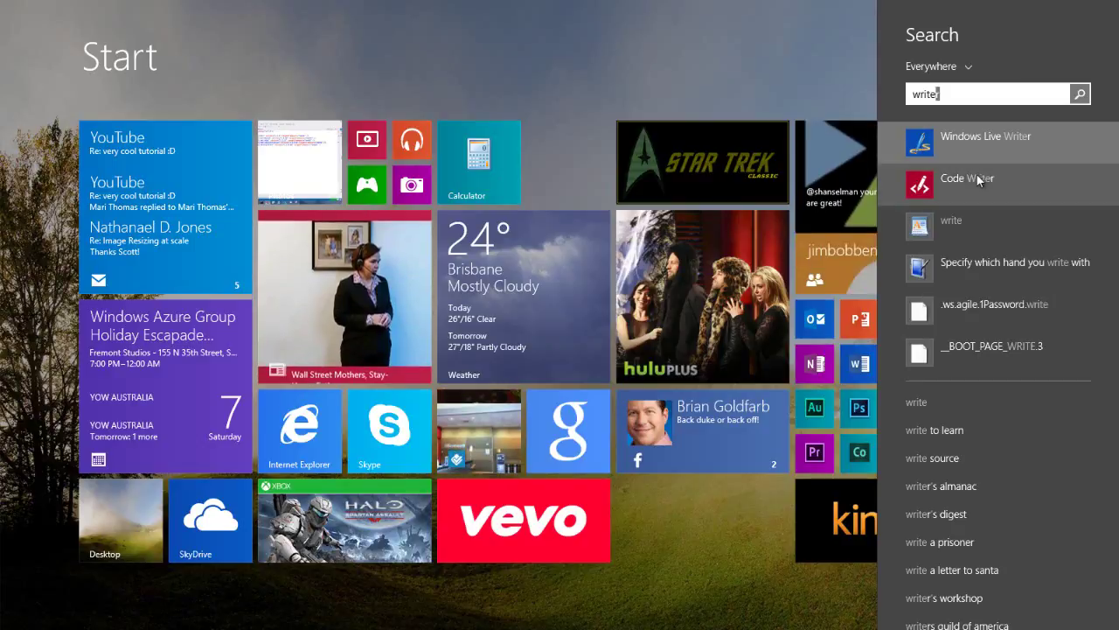
pyautogui.click(784, 89)
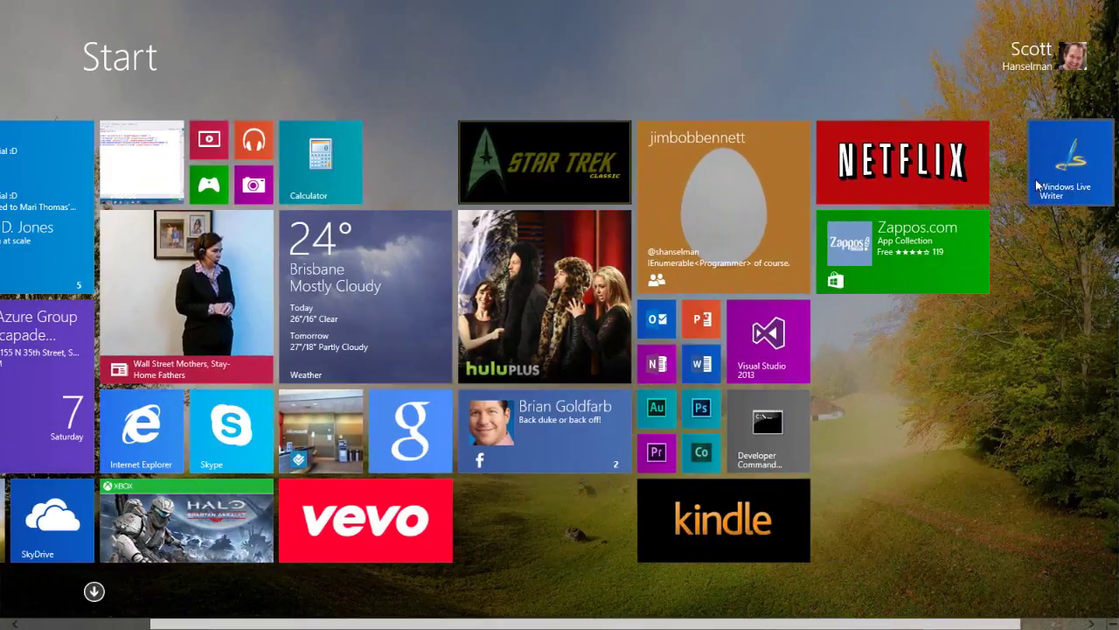
pyautogui.moveTo(1041, 175); pyautogui.dragTo(419, 188)
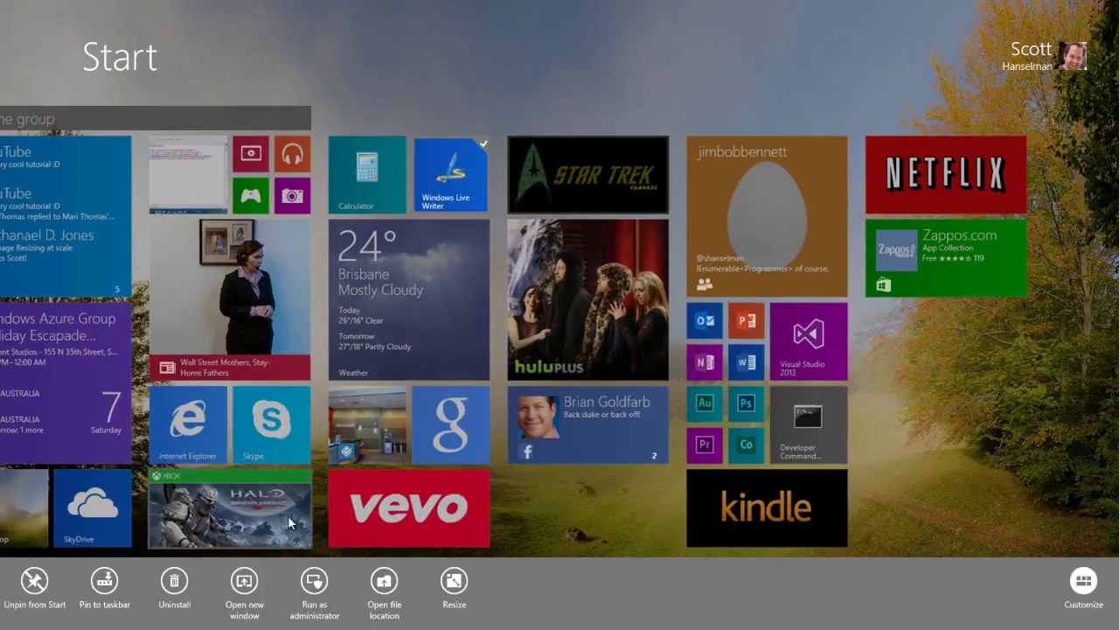
pyautogui.click(105, 582)
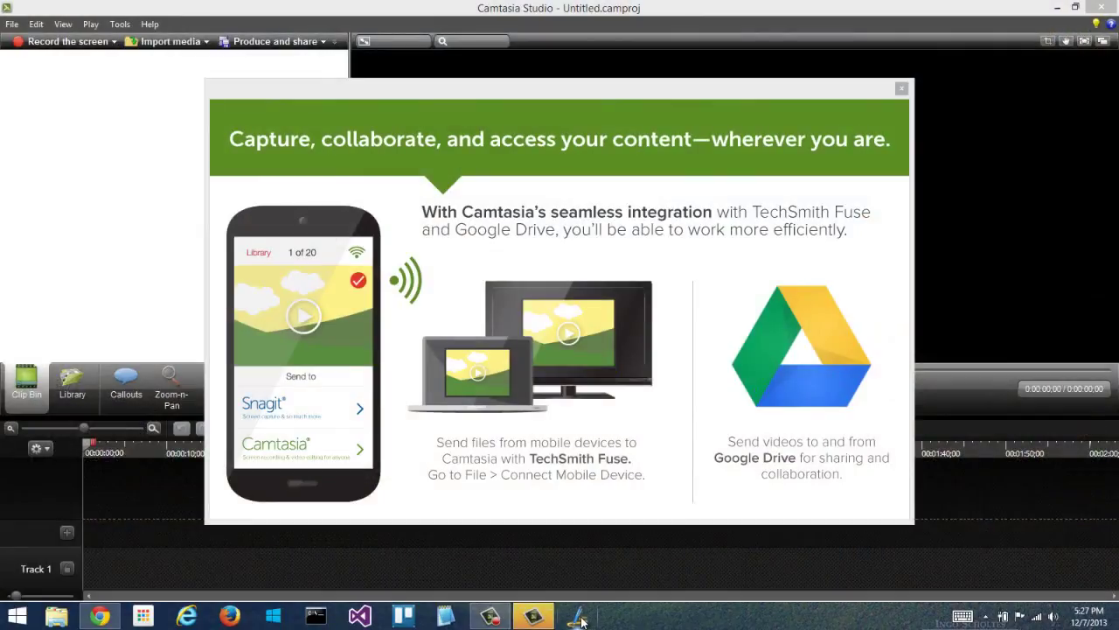
# - On the desktop, close Camtasia's overlays and window, then open This PC in File Explorer
pyautogui.press('super')
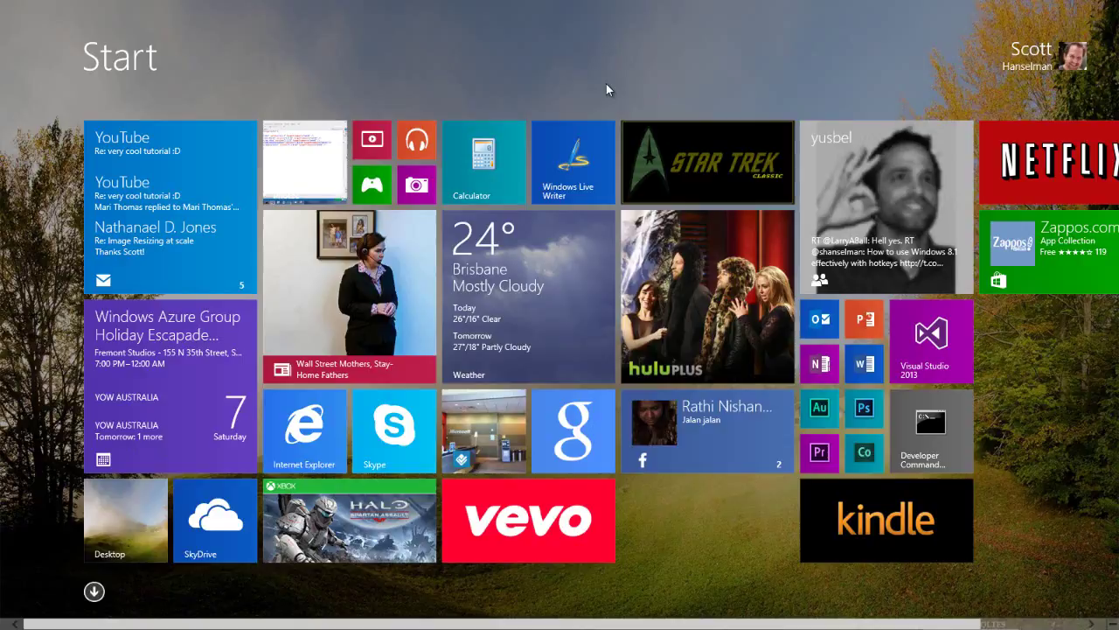
pyautogui.click(117, 515)
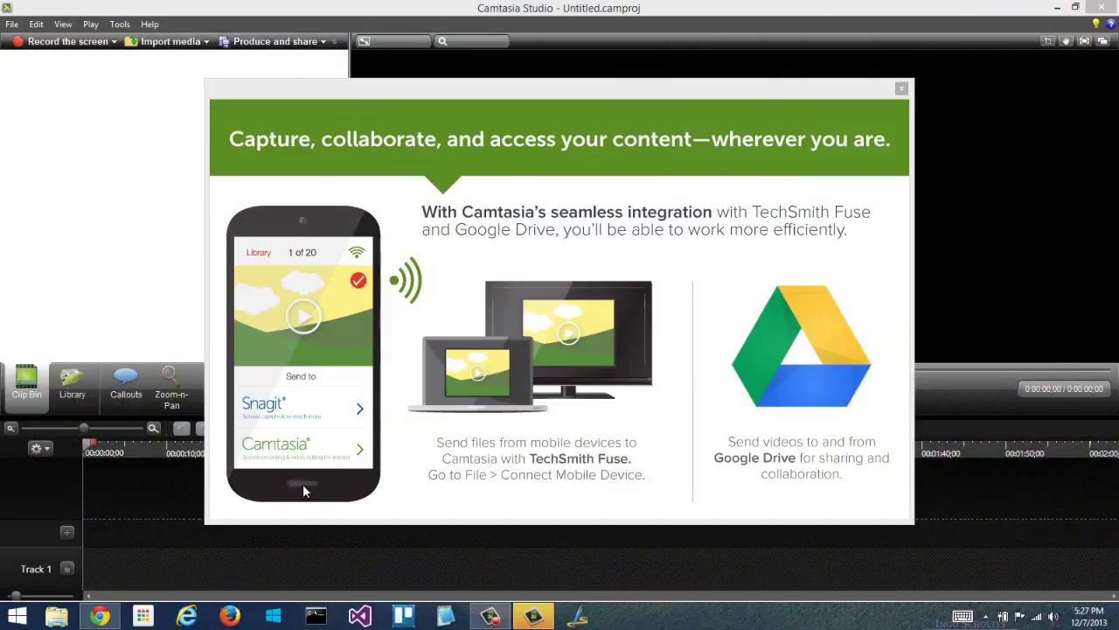
pyautogui.click(902, 89)
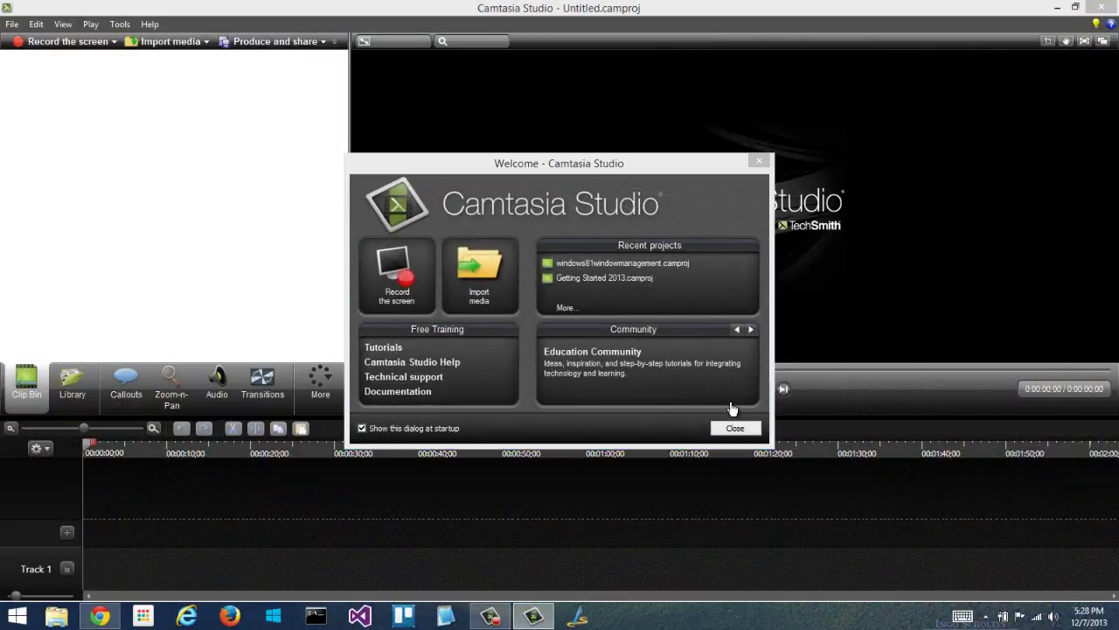
pyautogui.click(734, 427)
pyautogui.click(1102, 7)
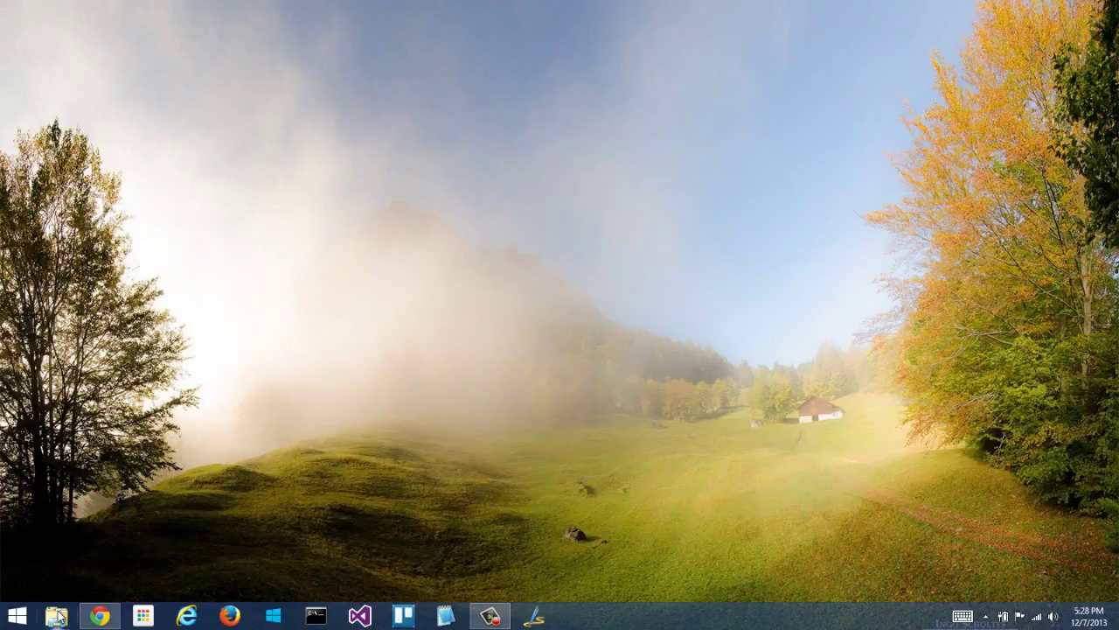
pyautogui.click(58, 617)
pyautogui.moveTo(382, 118); pyautogui.dragTo(401, 88)
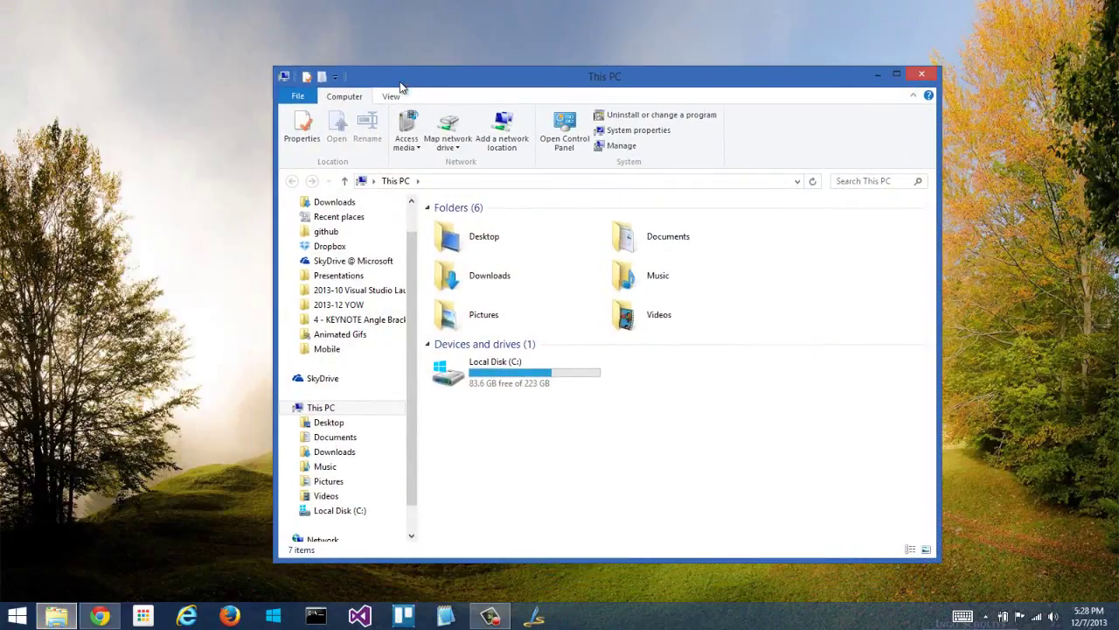
# - From Start, open SkyDrive and switch its location dropdown to This PC
pyautogui.click(13, 612)
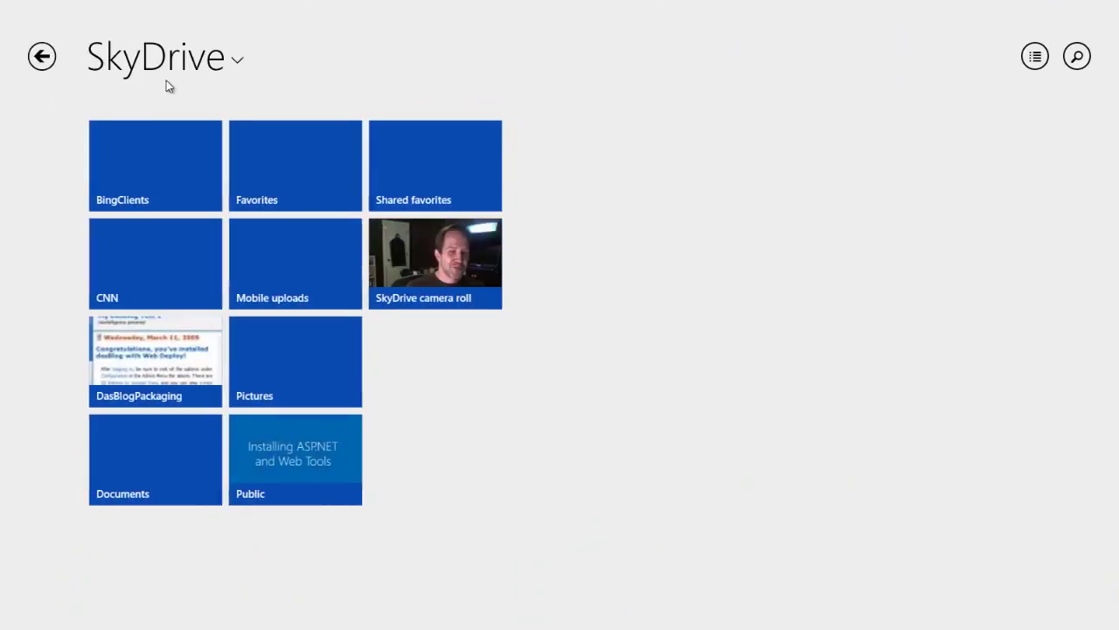
pyautogui.moveTo(302, 209)
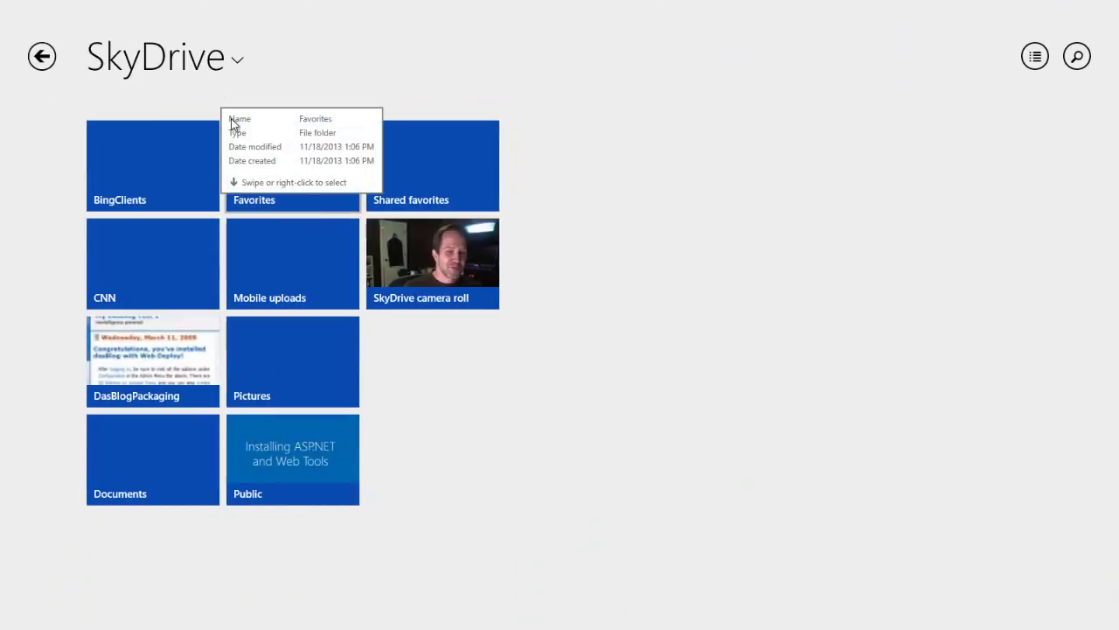
pyautogui.click(167, 63)
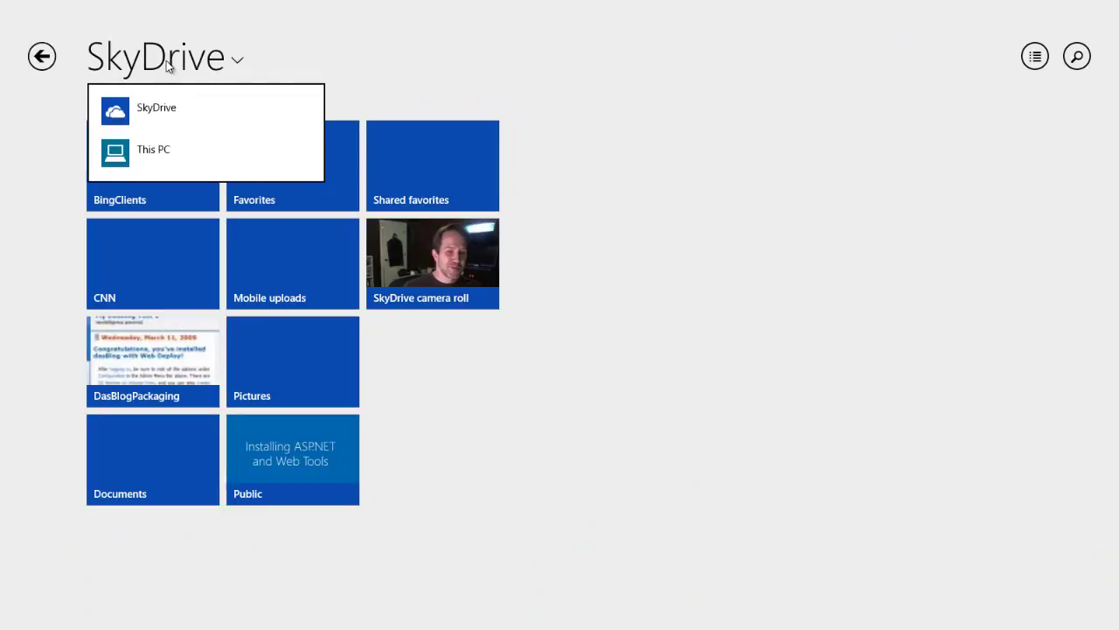
pyautogui.click(150, 161)
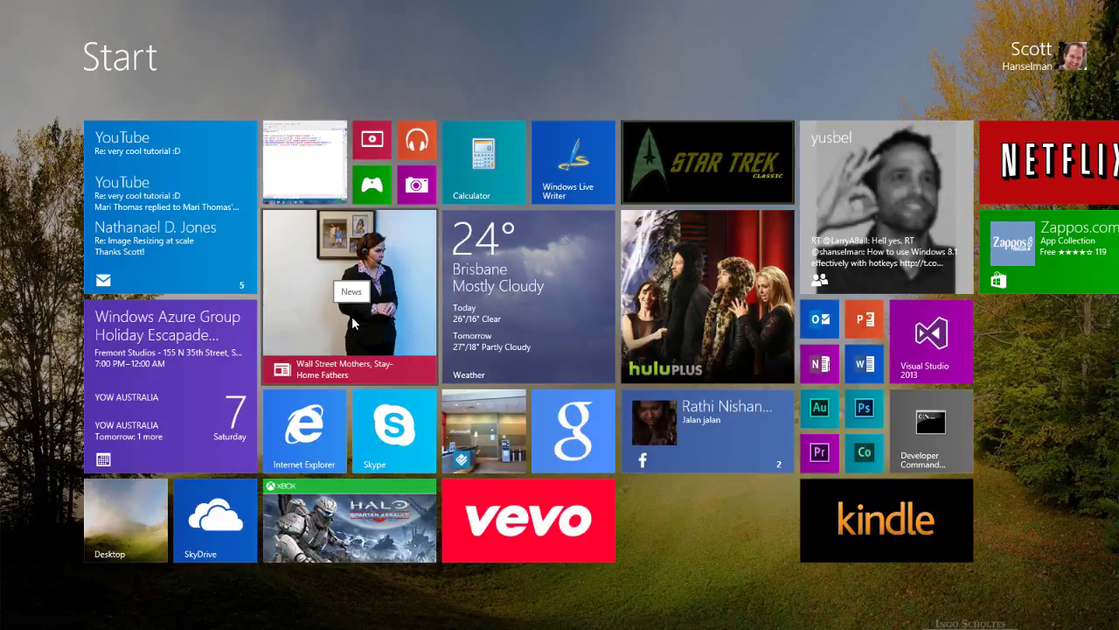
# - Launch the News app and check its Settings pane
pyautogui.click(353, 323)
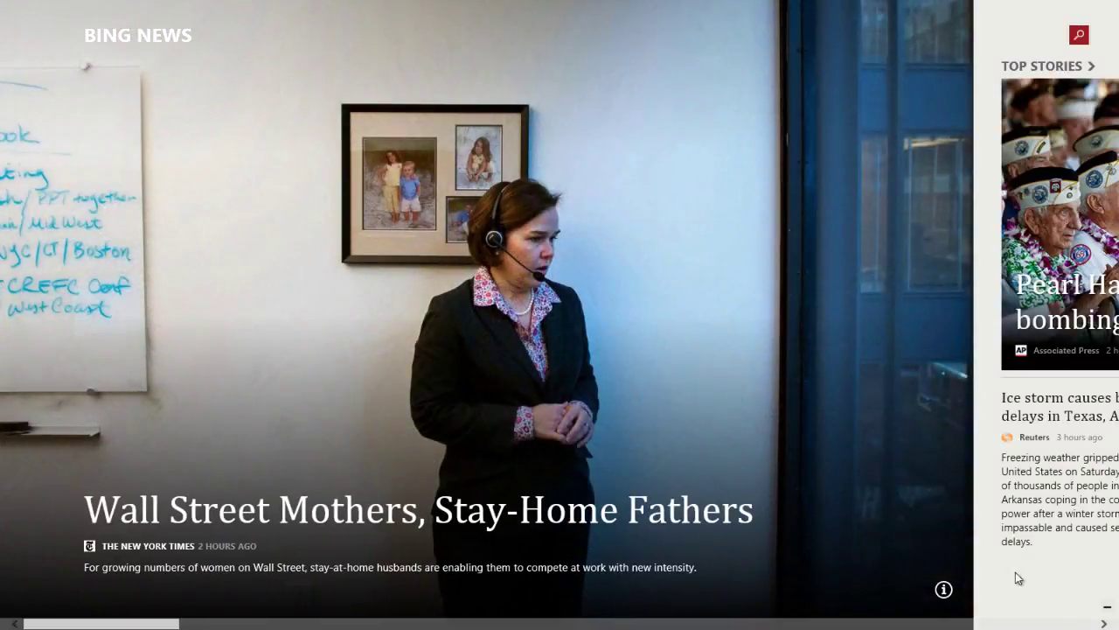
pyautogui.moveTo(1102, 118)
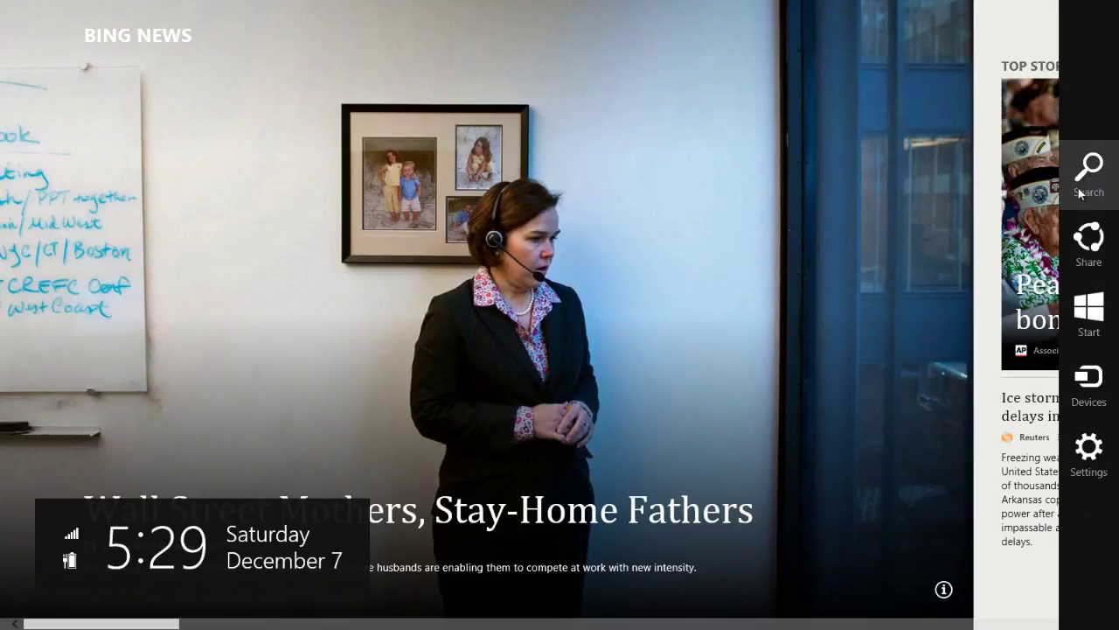
pyautogui.click(1090, 450)
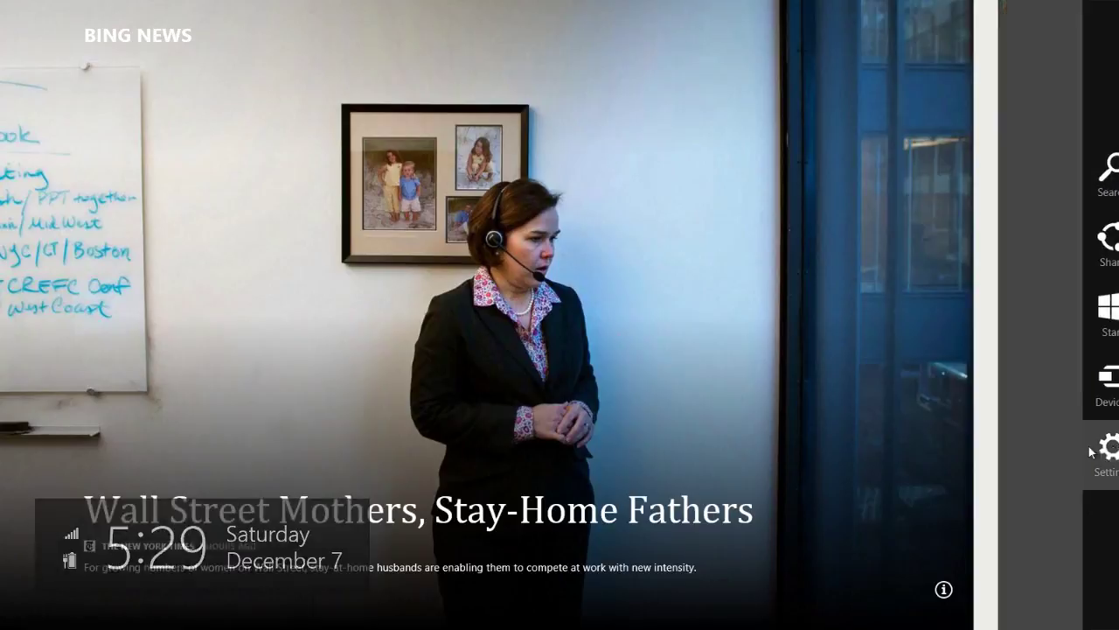
pyautogui.click(855, 310)
# - Glance at the Share pane, then open the 'Wall Street Mothers, Stay-Home Fathers' article
pyautogui.moveTo(1117, 1)
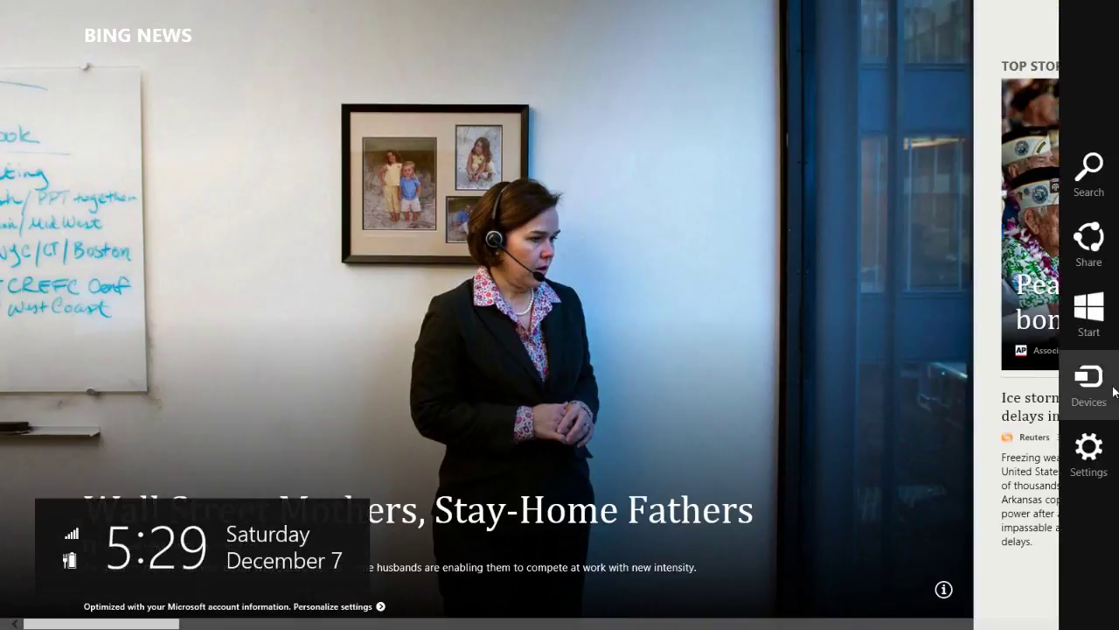
pyautogui.click(1086, 245)
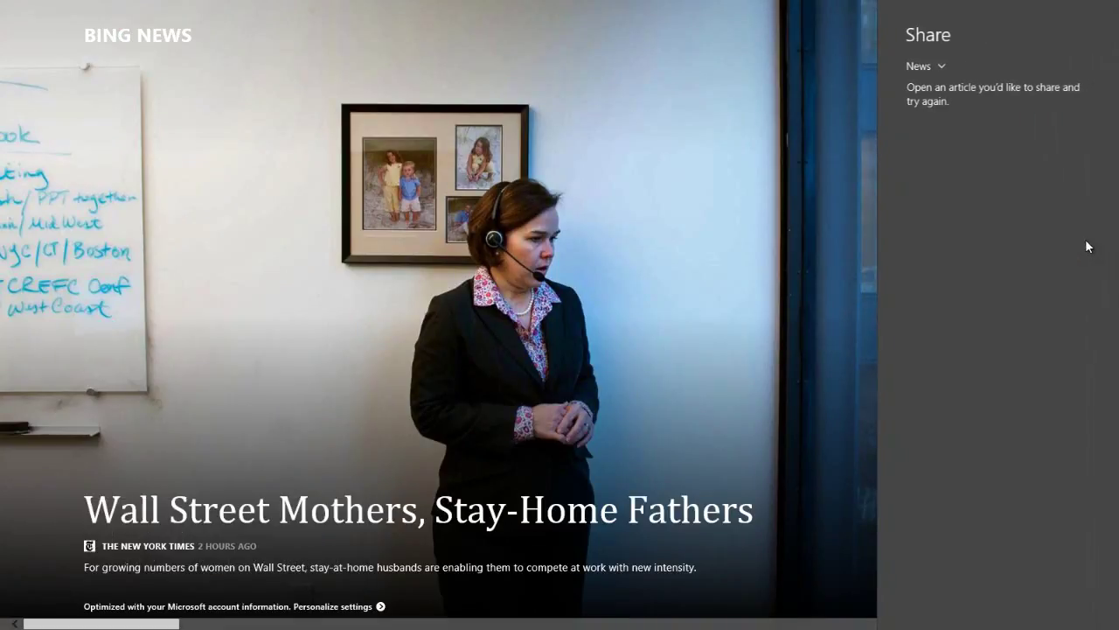
pyautogui.click(628, 358)
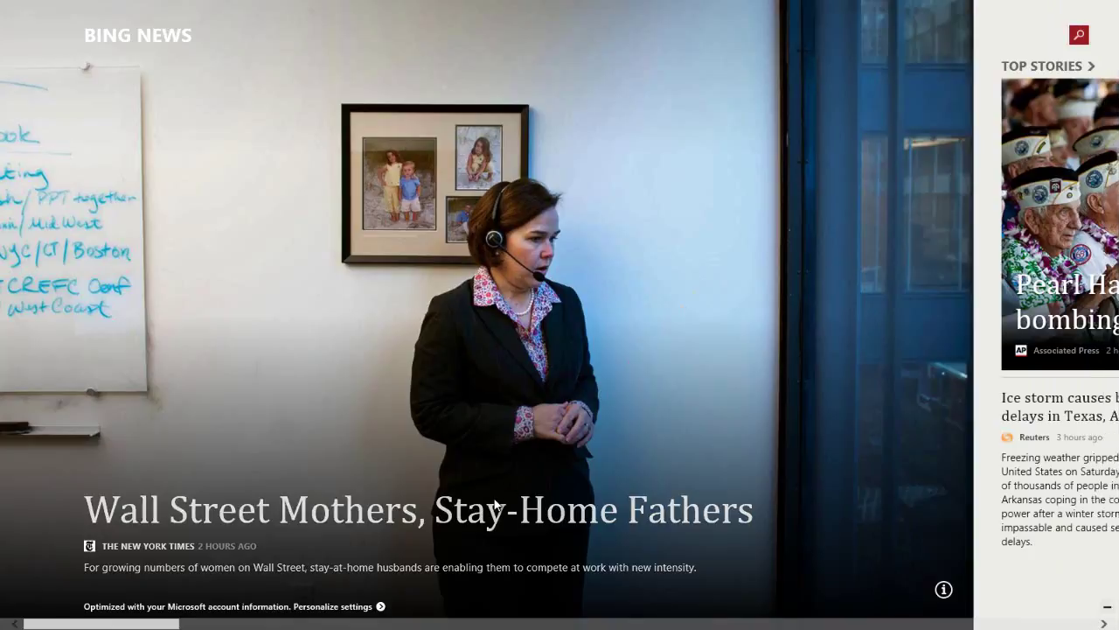
pyautogui.click(494, 504)
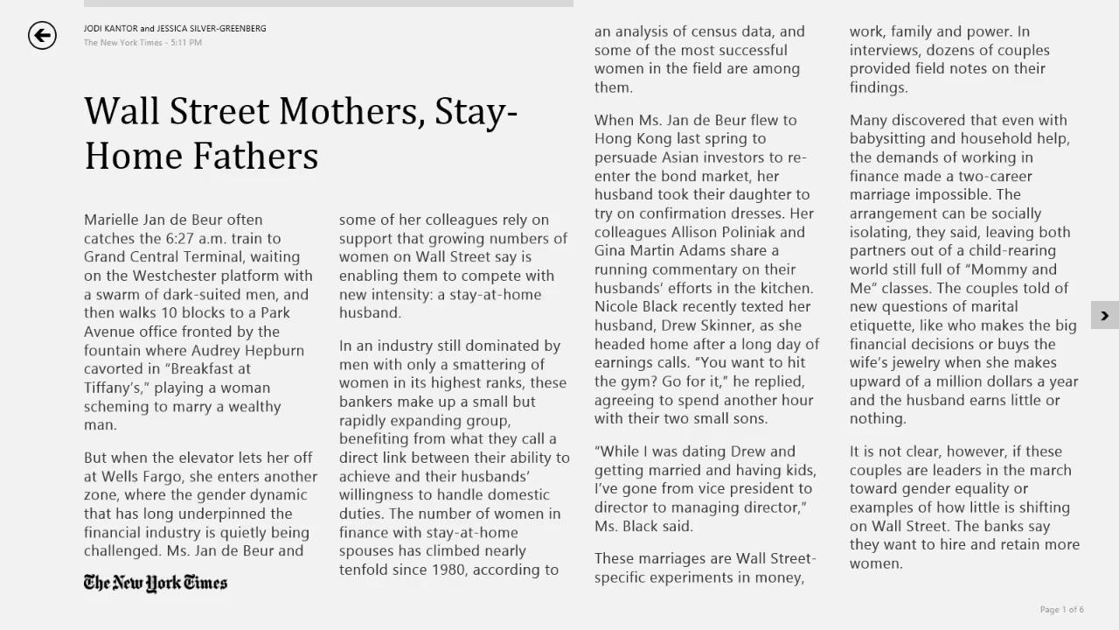
pyautogui.moveTo(1100, 596)
pyautogui.click(1102, 248)
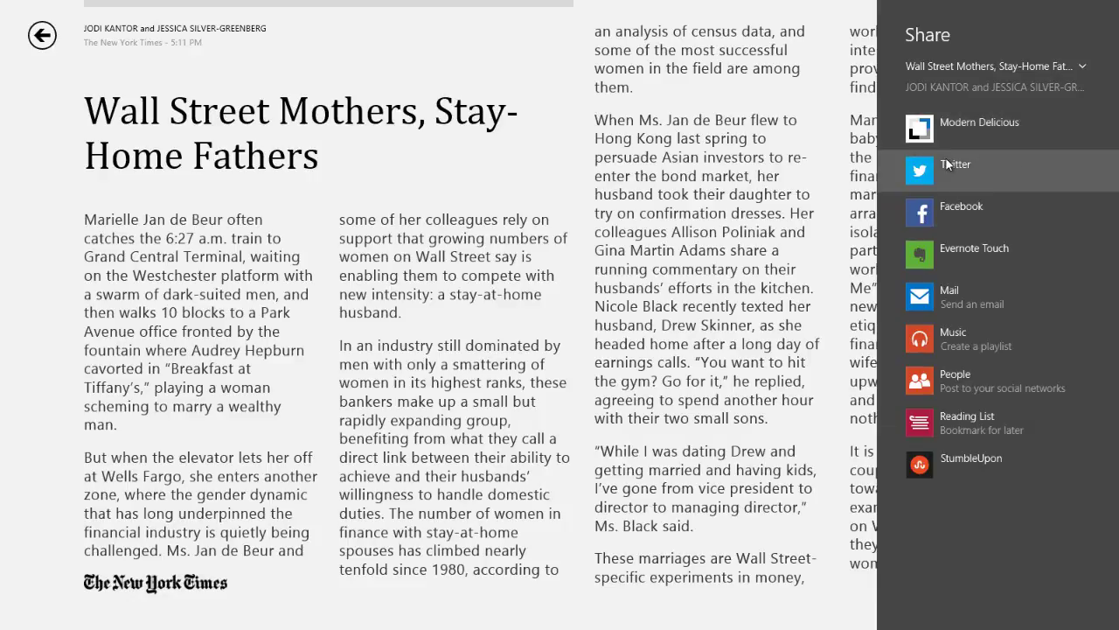
pyautogui.click(946, 214)
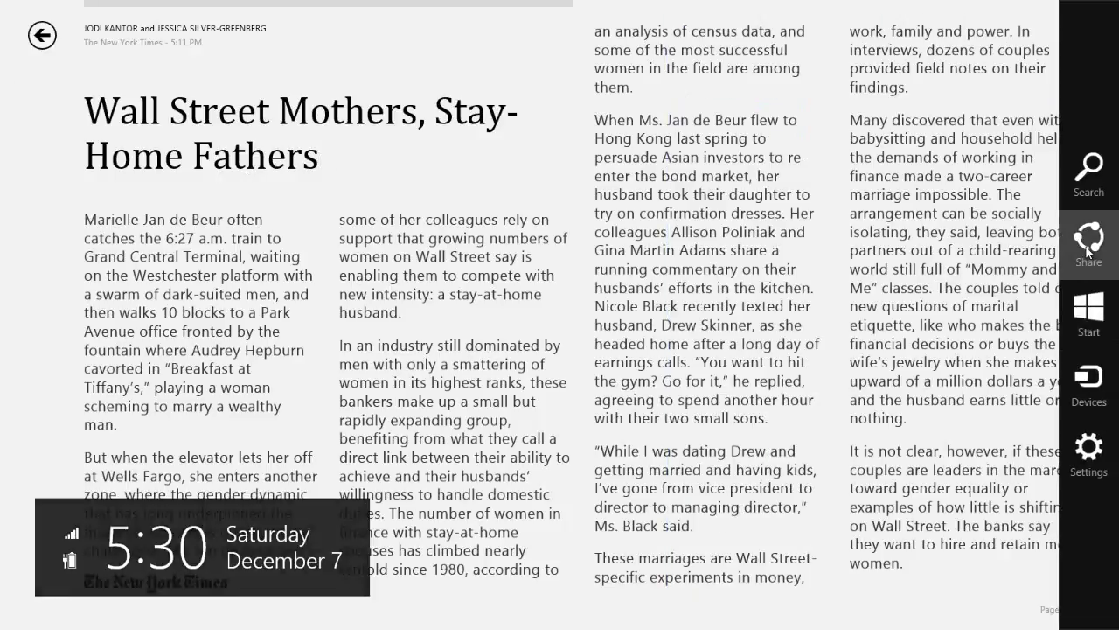
# - In the Share pane, switch from sharing the article to 'Link to app in Store'
pyautogui.click(1091, 242)
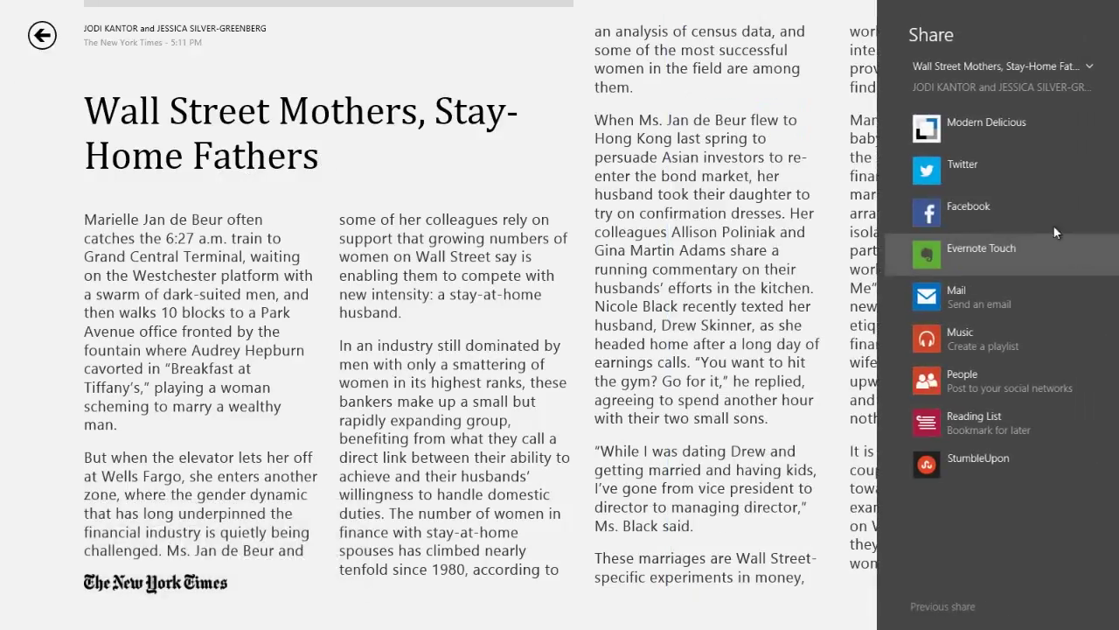
pyautogui.click(957, 67)
pyautogui.click(985, 64)
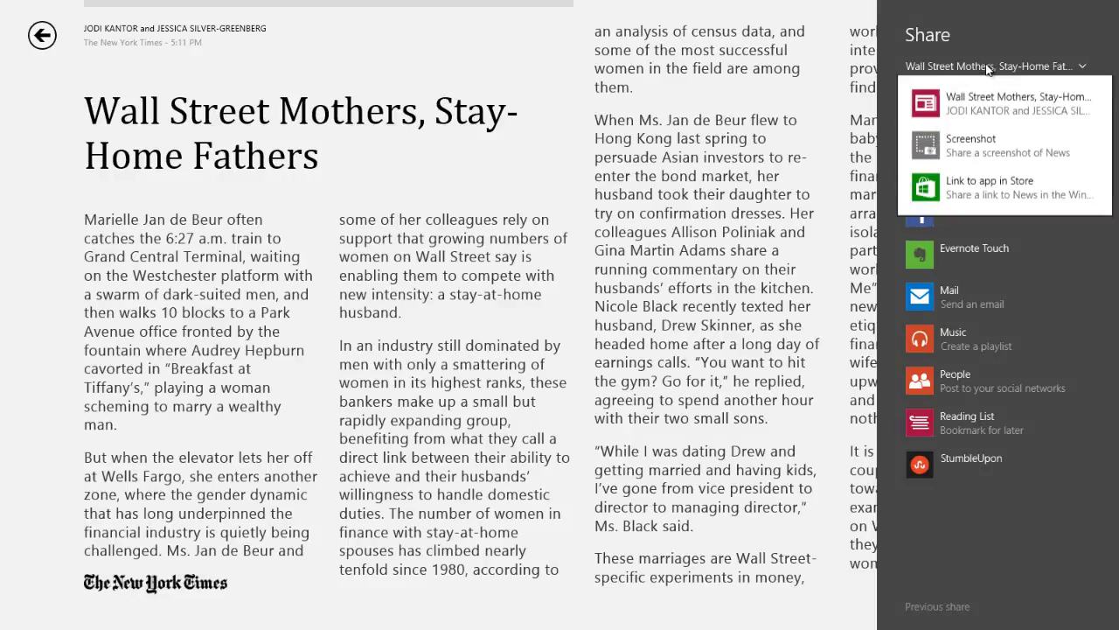
pyautogui.click(985, 64)
pyautogui.click(985, 65)
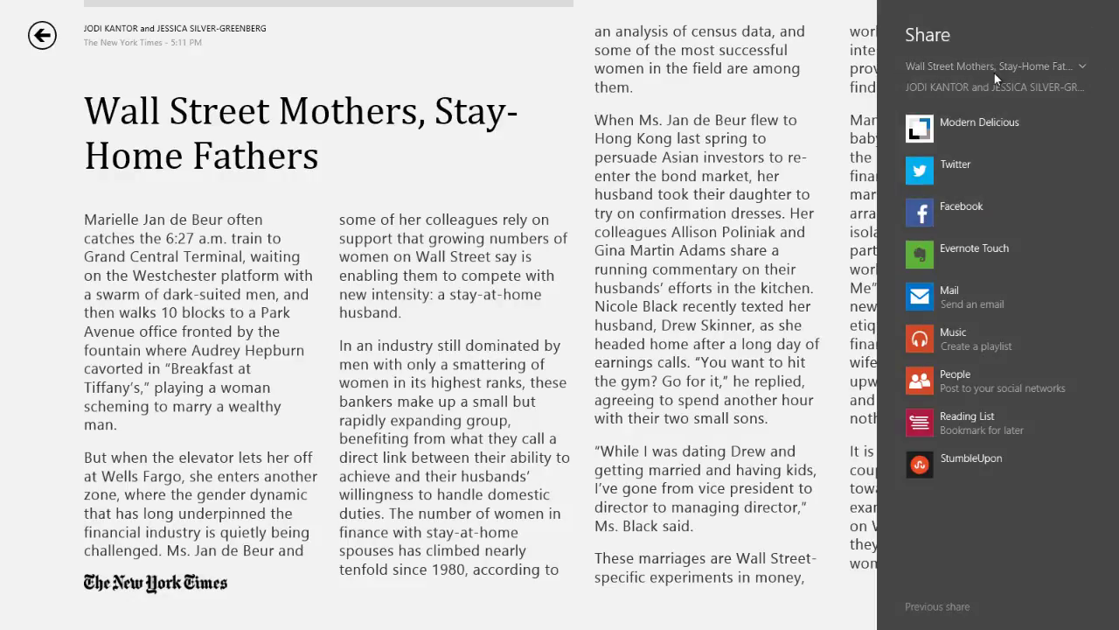
pyautogui.click(929, 64)
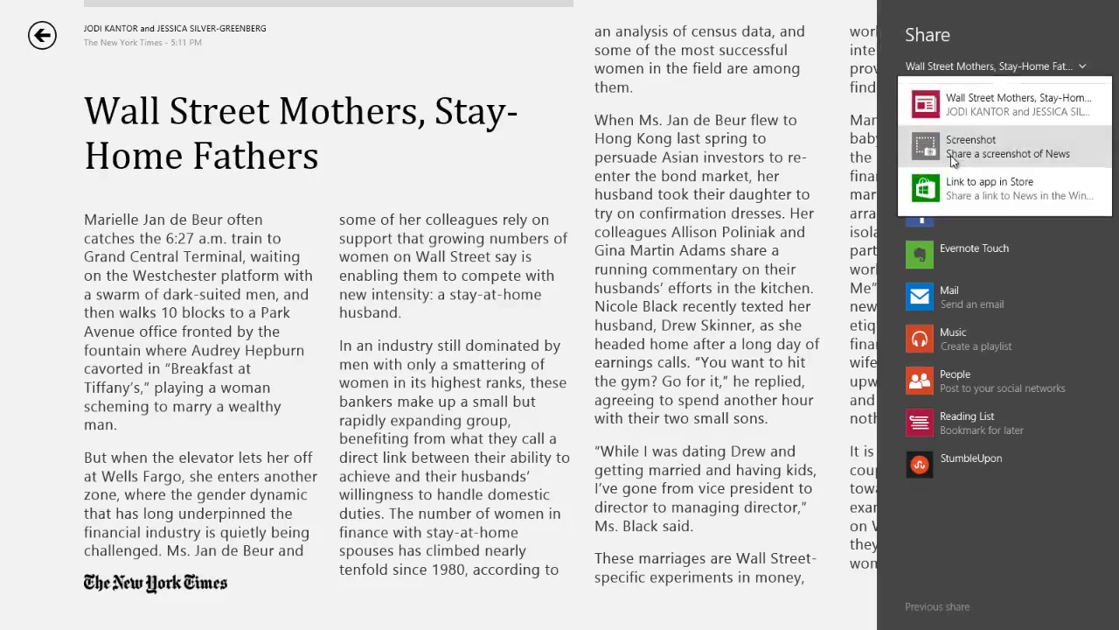
pyautogui.click(980, 190)
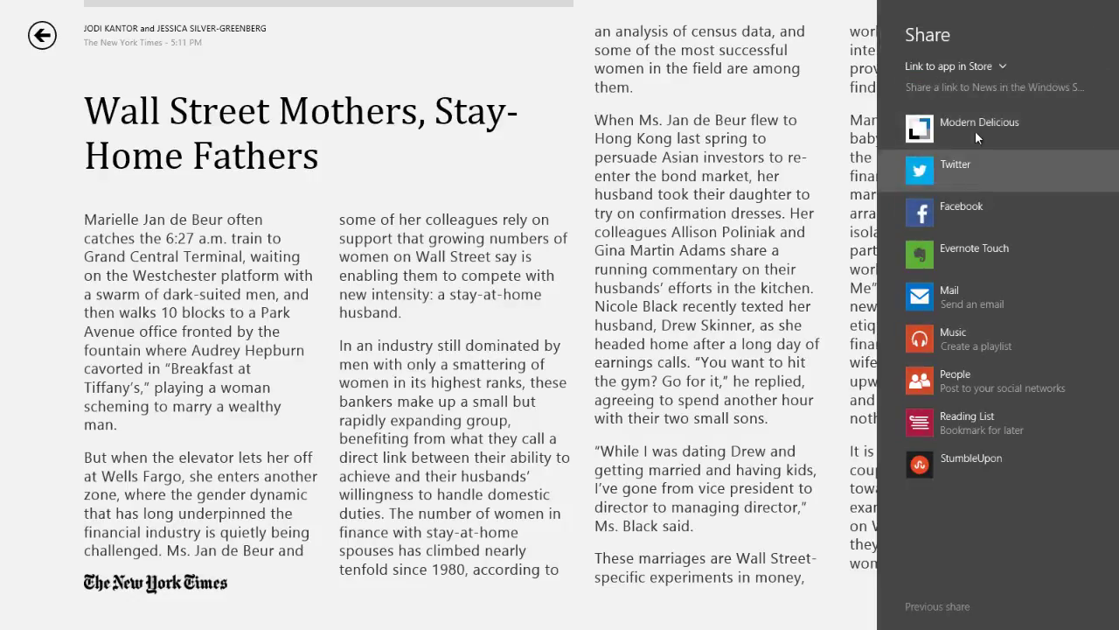
# - Share a screenshot of the article to a new Mail draft, then leave it unsent
pyautogui.click(924, 64)
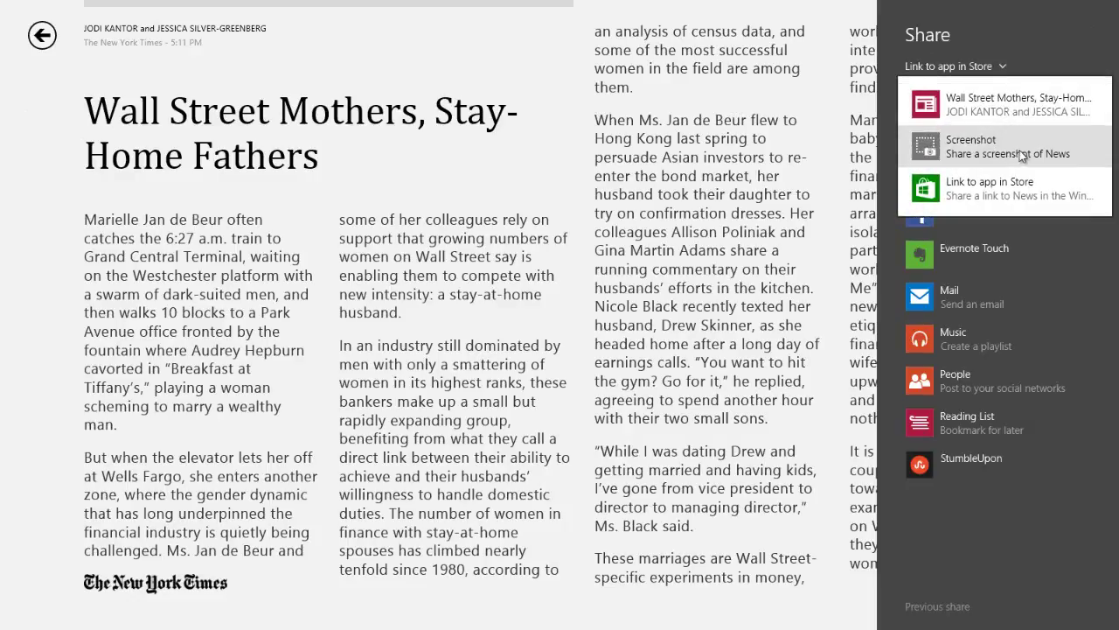
pyautogui.click(1029, 154)
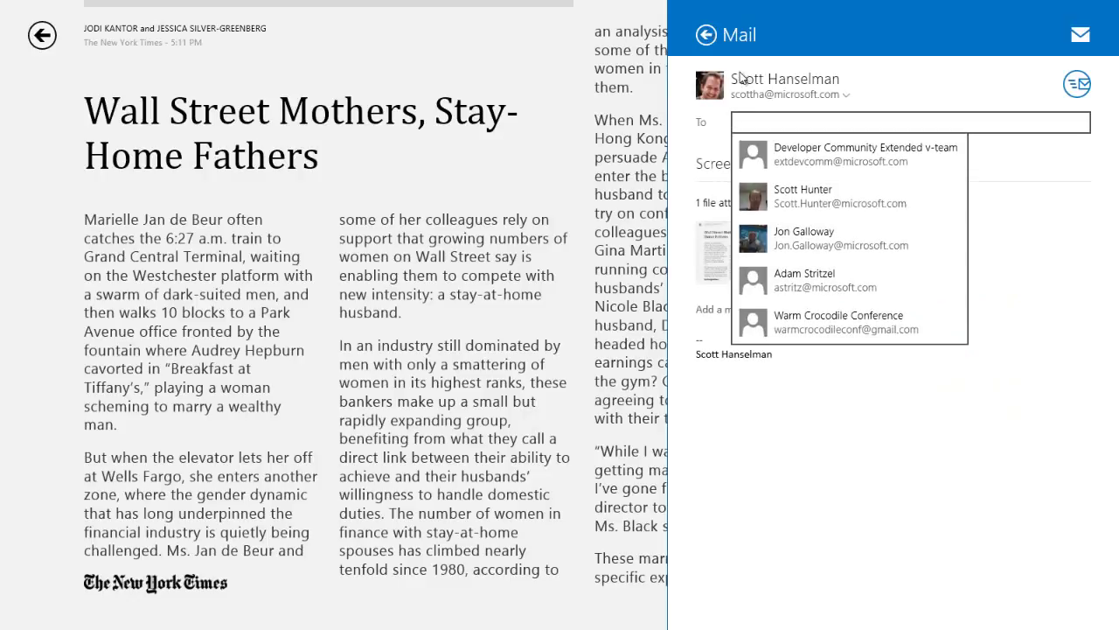
pyautogui.click(930, 366)
pyautogui.moveTo(761, 265)
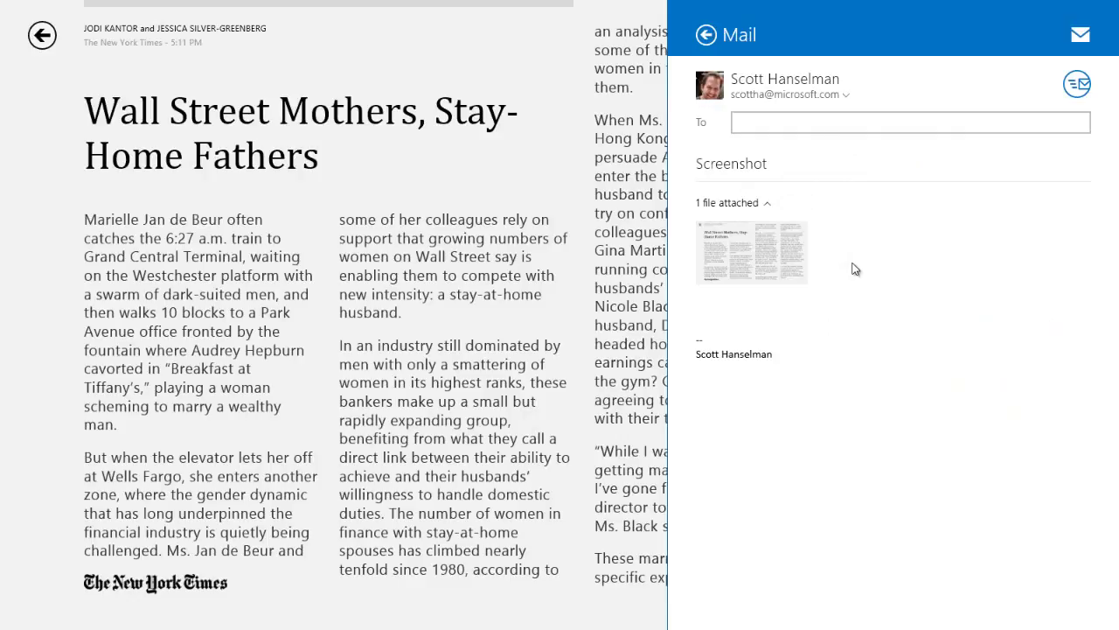
pyautogui.click(705, 35)
# - From Start, launch Internet Explorer and open CNN's 'Struggle to end apartheid' story
pyautogui.moveTo(2, 4)
pyautogui.click(18, 613)
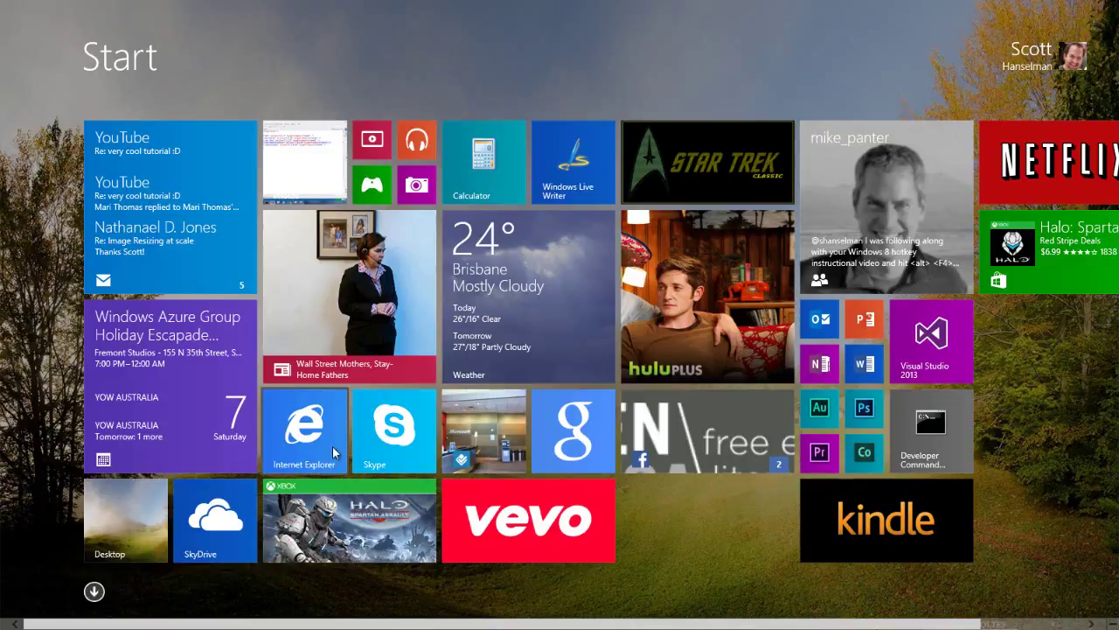
pyautogui.click(327, 436)
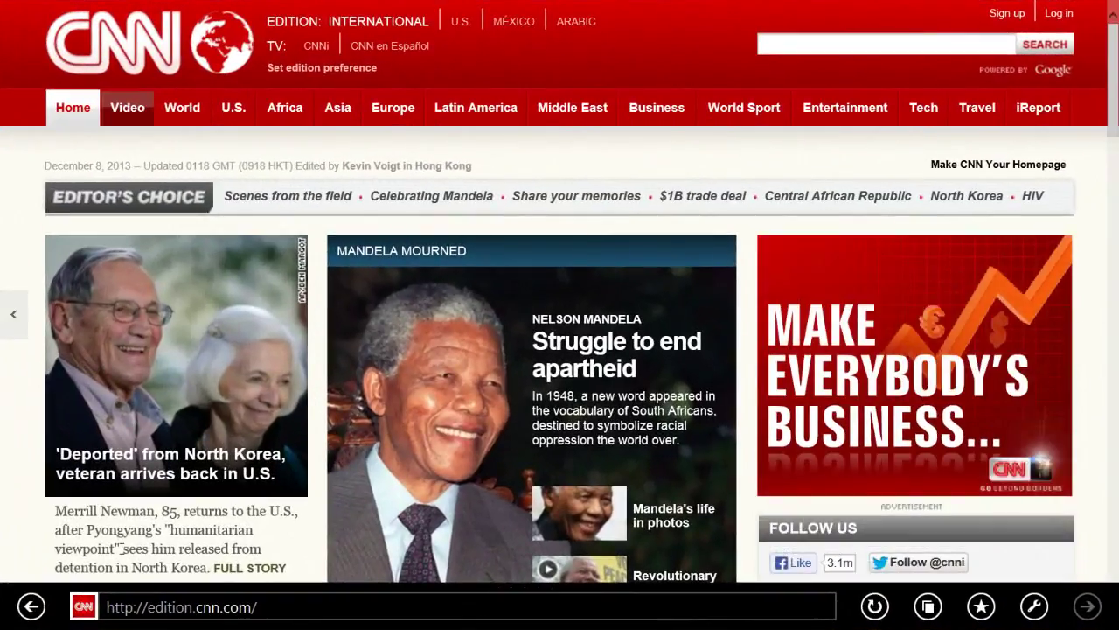
pyautogui.click(591, 371)
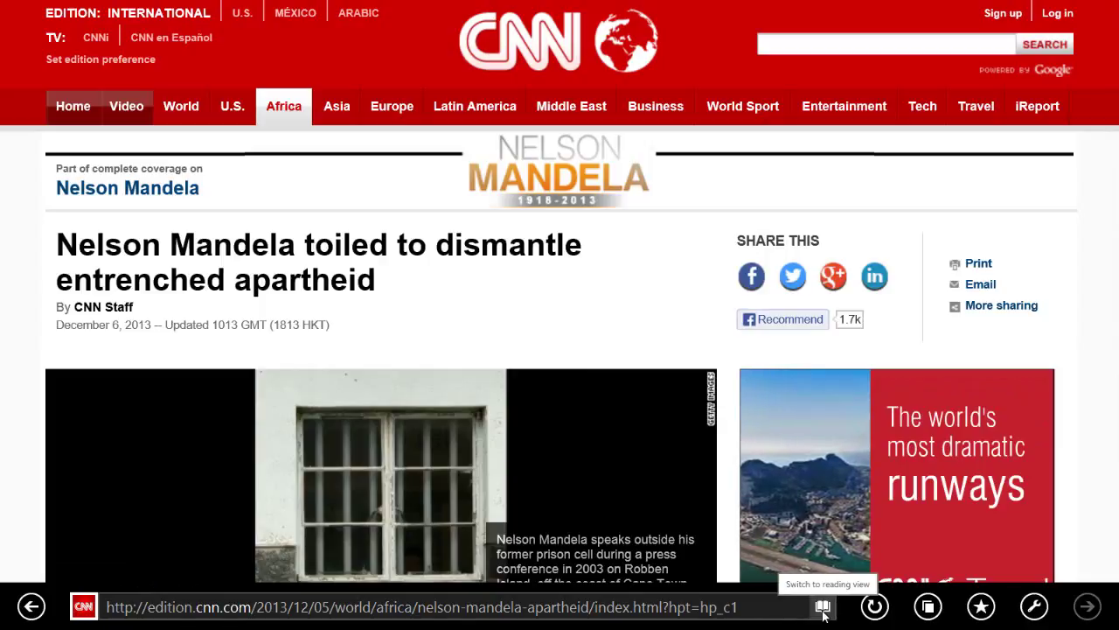
# - Scroll through the Mandela article and bring up the address and tabs bar
pyautogui.scroll(-5, 648, 277)
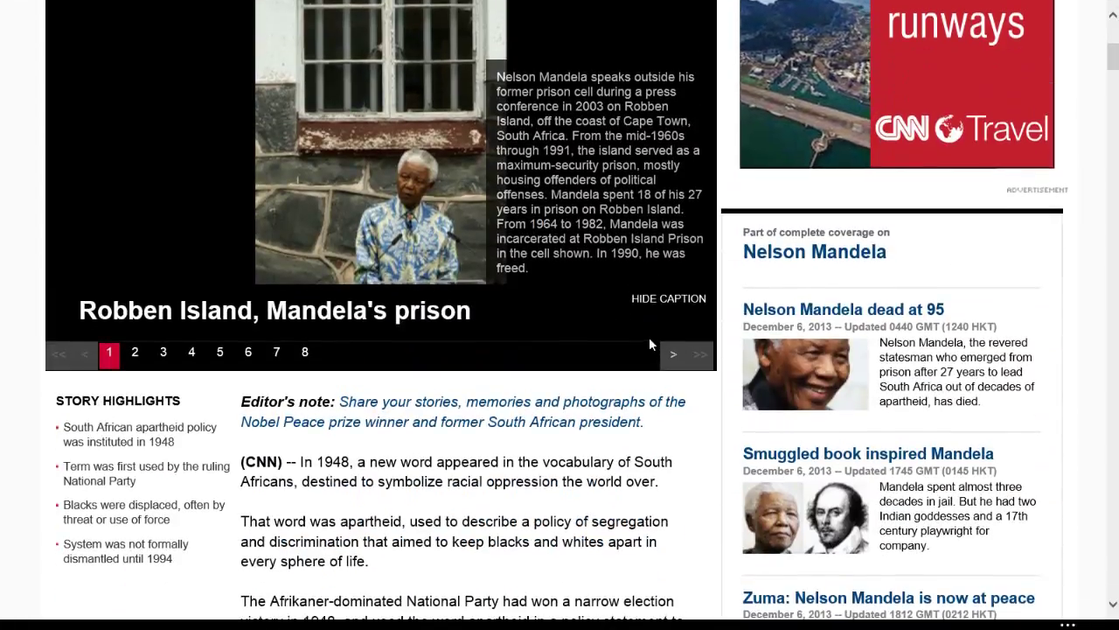
pyautogui.scroll(-4, 650, 345)
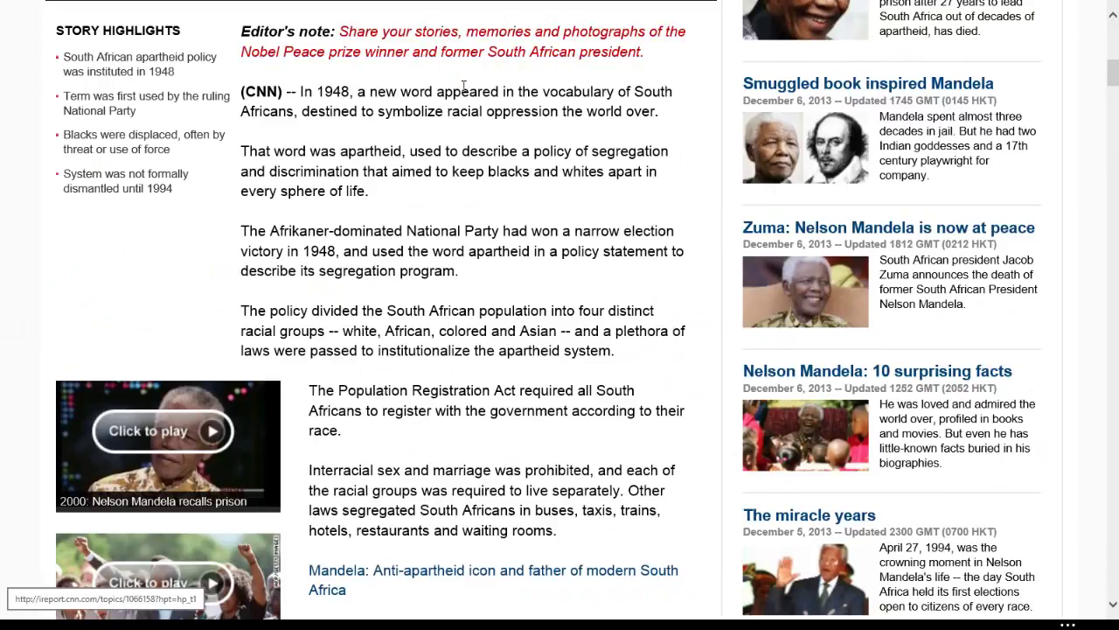
pyautogui.scroll(6, 569, 417)
pyautogui.scroll(-3, 387, 341)
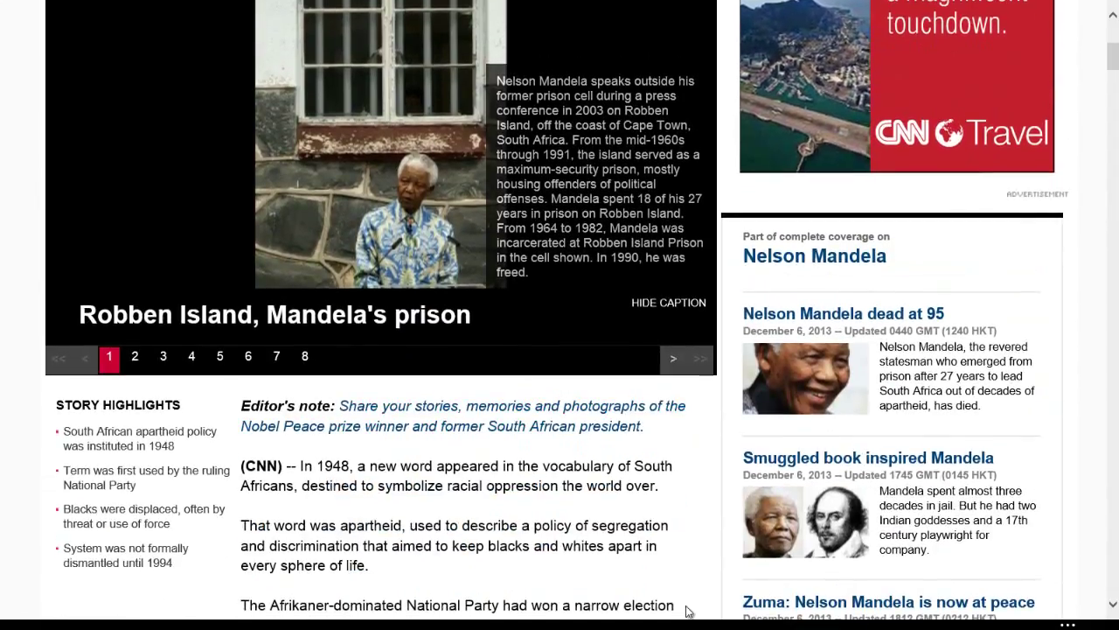
pyautogui.rightClick(680, 607)
# - Read the Mandela article in reading view, scrolling down and jumping back to the top
pyautogui.click(822, 606)
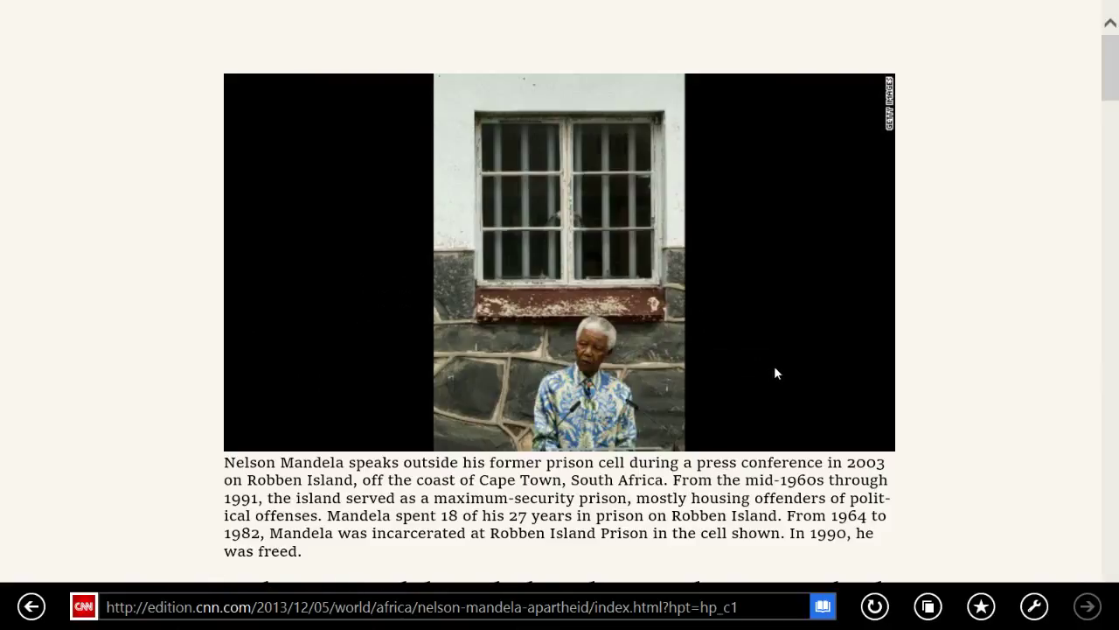
pyautogui.scroll(-8, 981, 350)
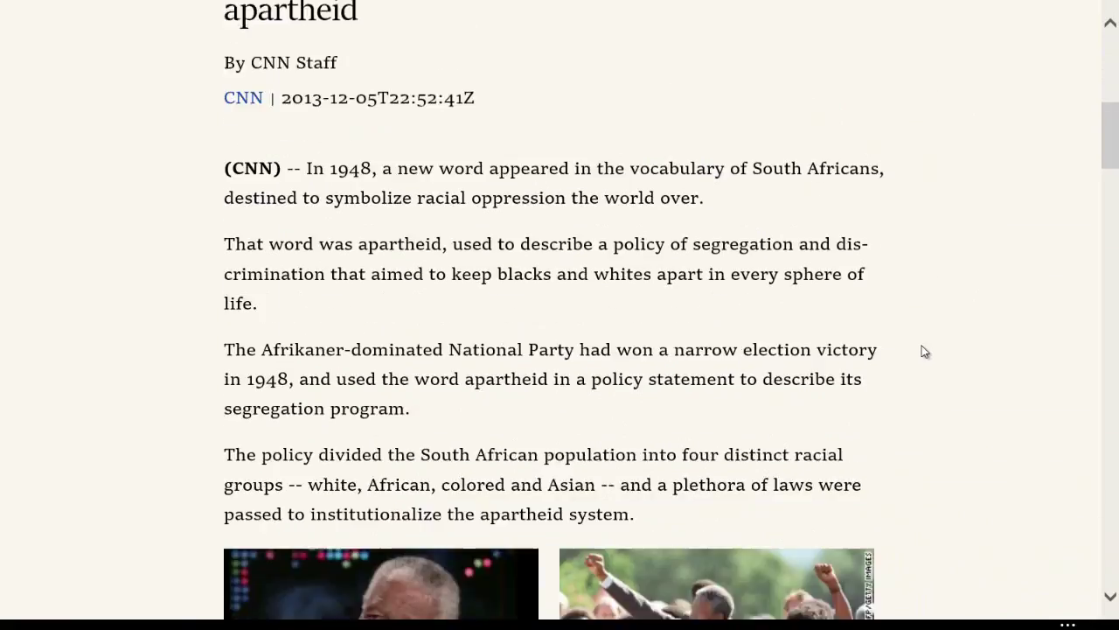
pyautogui.scroll(-12, 905, 343)
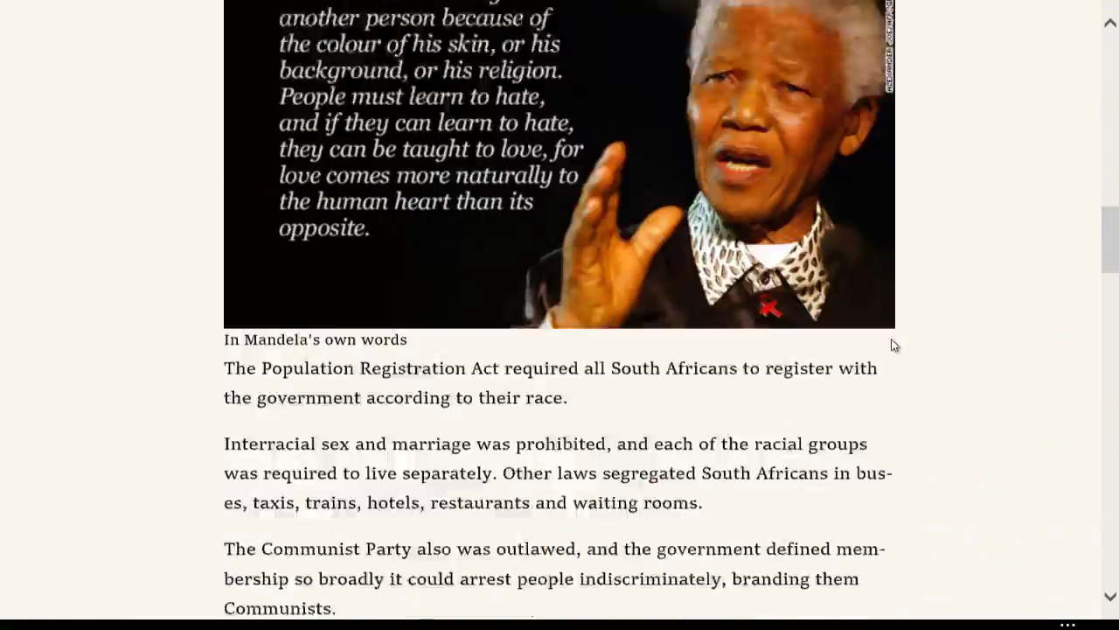
pyautogui.scroll(-20, 882, 346)
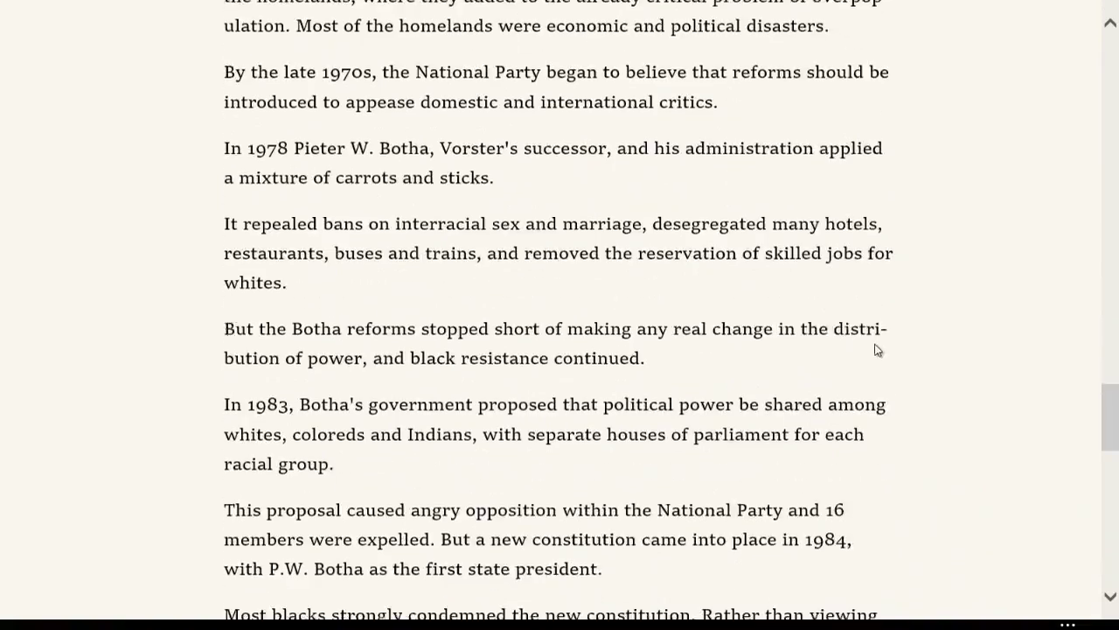
pyautogui.scroll(-2, 879, 346)
pyautogui.press('Home')
pyautogui.scroll(-5, 912, 308)
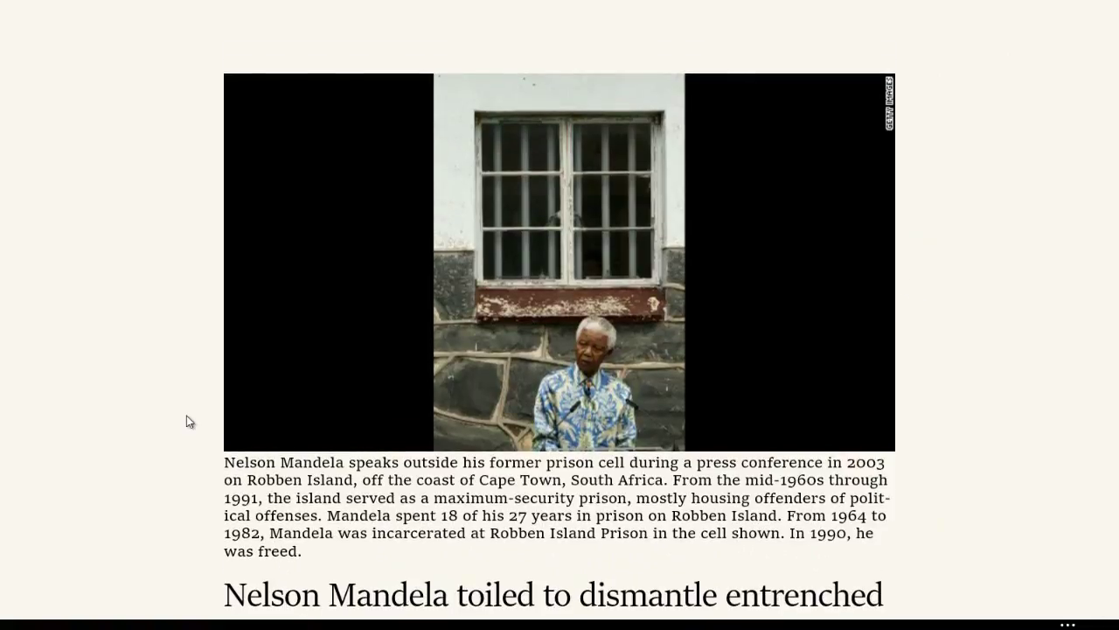
# - Exit reading view, close both open tabs, and return to the Start screen
pyautogui.rightClick(131, 425)
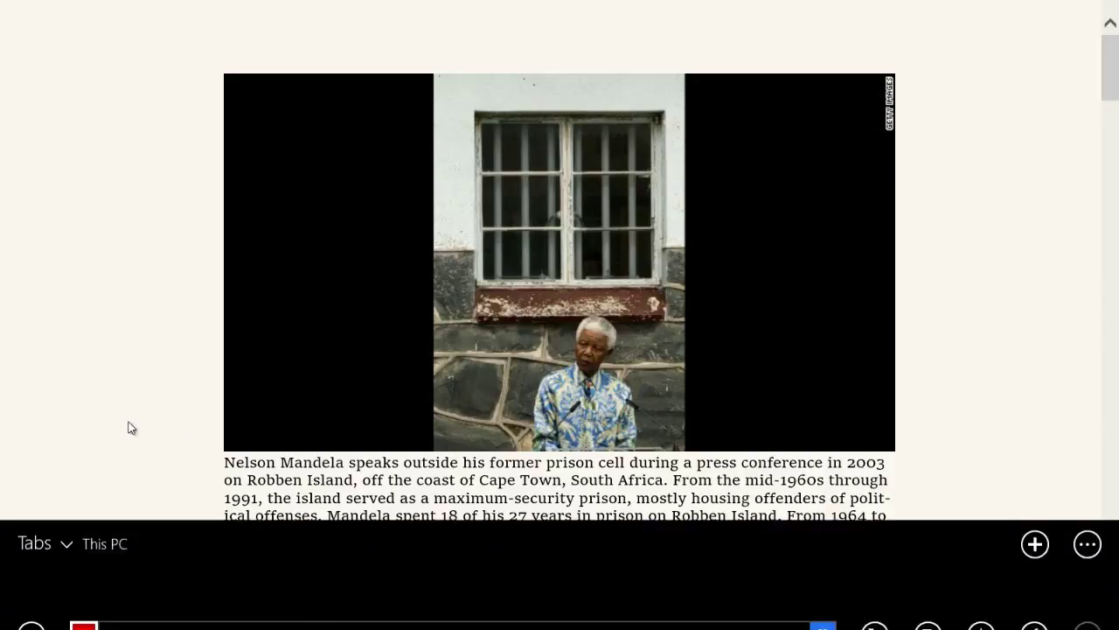
pyautogui.click(486, 516)
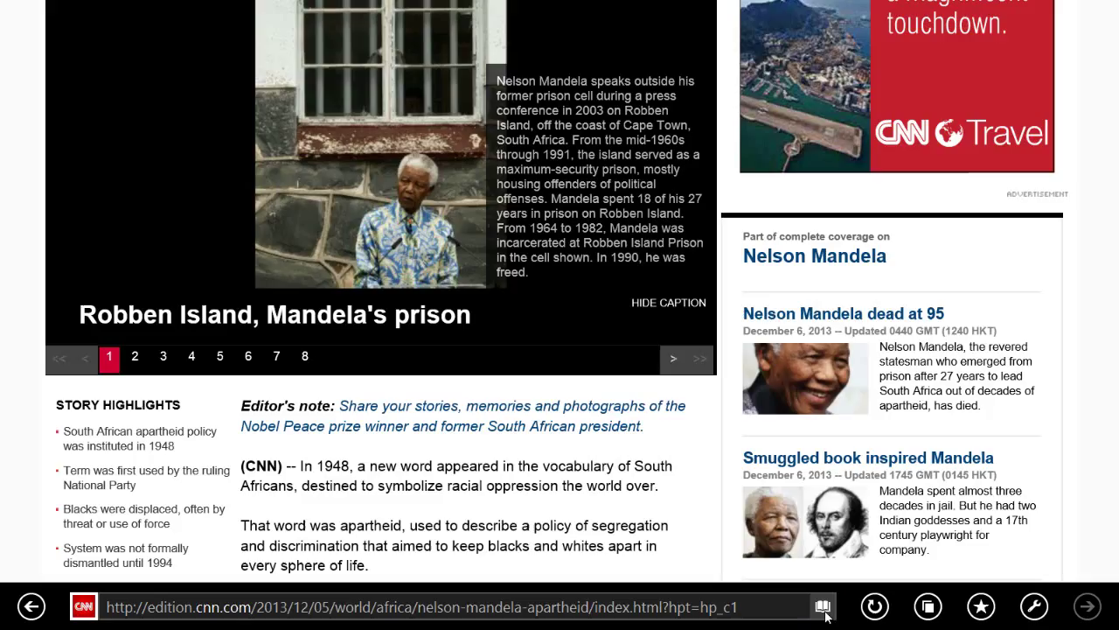
pyautogui.rightClick(485, 515)
pyautogui.click(262, 543)
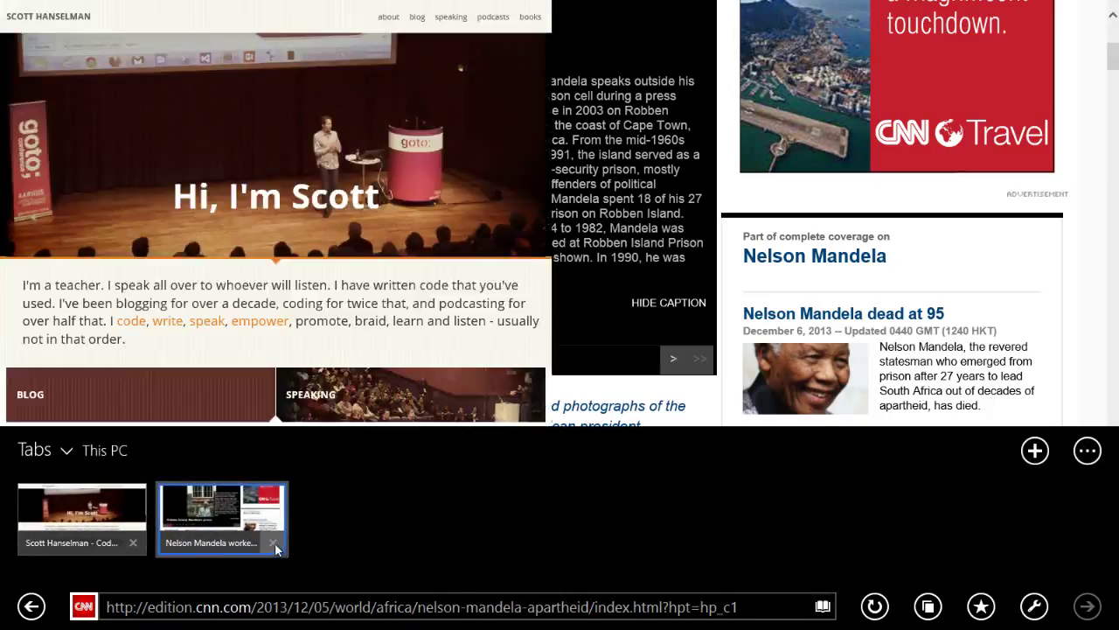
pyautogui.click(133, 542)
pyautogui.press('super')
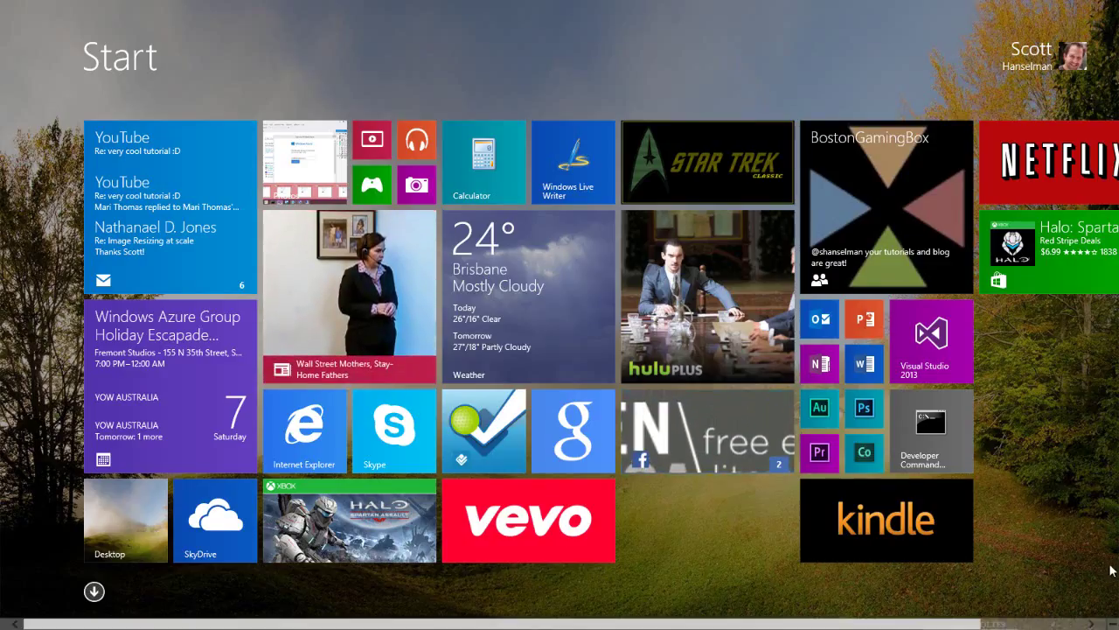
pyautogui.click(1079, 462)
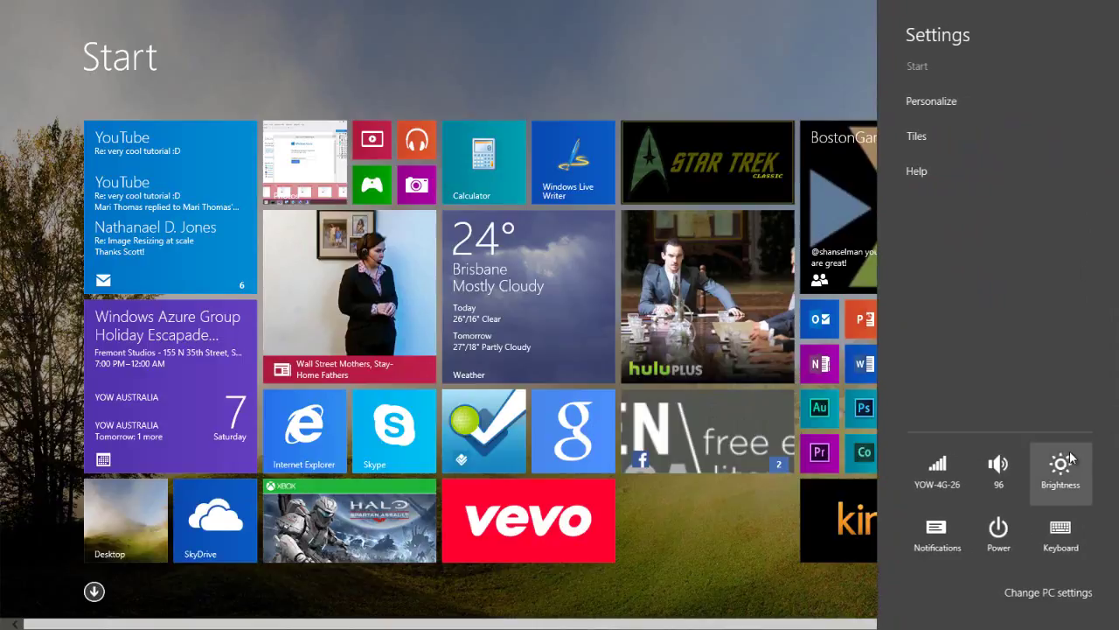
pyautogui.click(1046, 592)
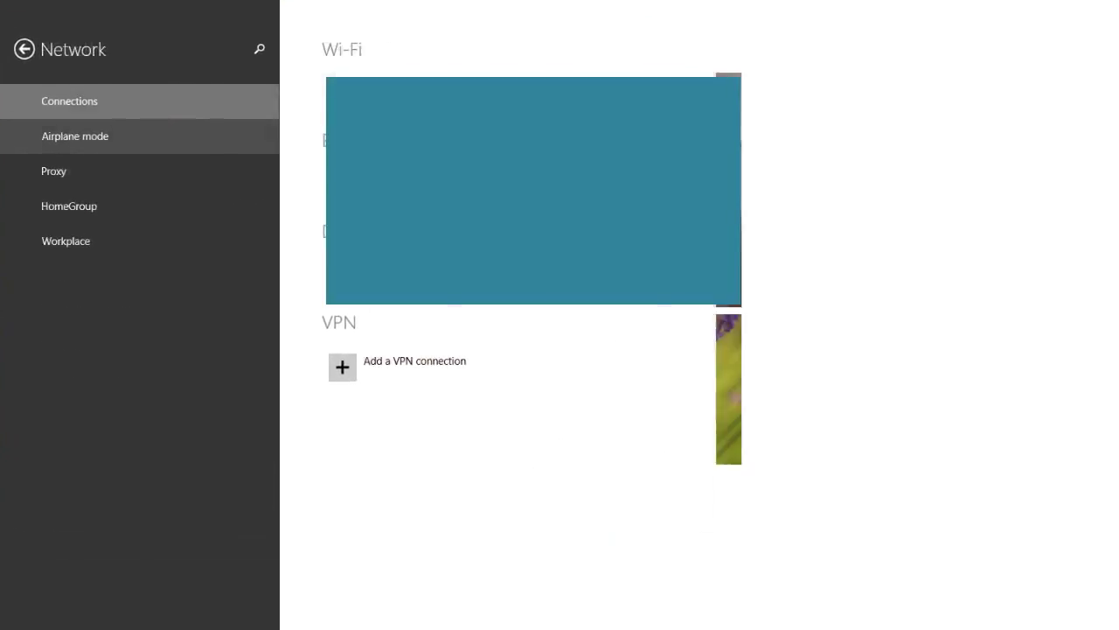
pyautogui.click(262, 51)
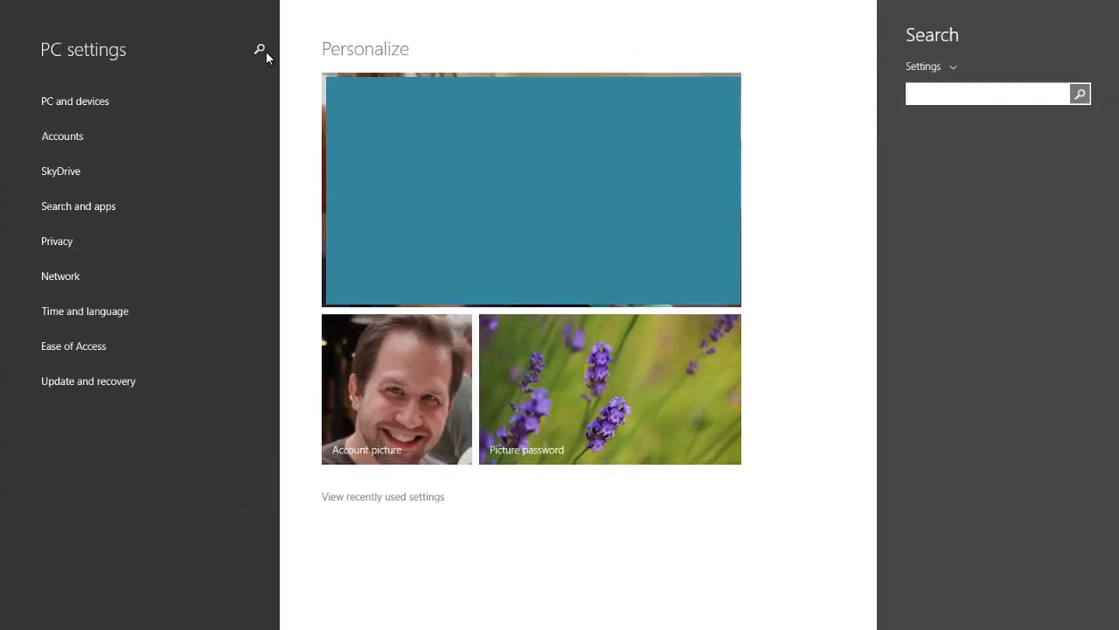
pyautogui.write('quiet hours begin and end')
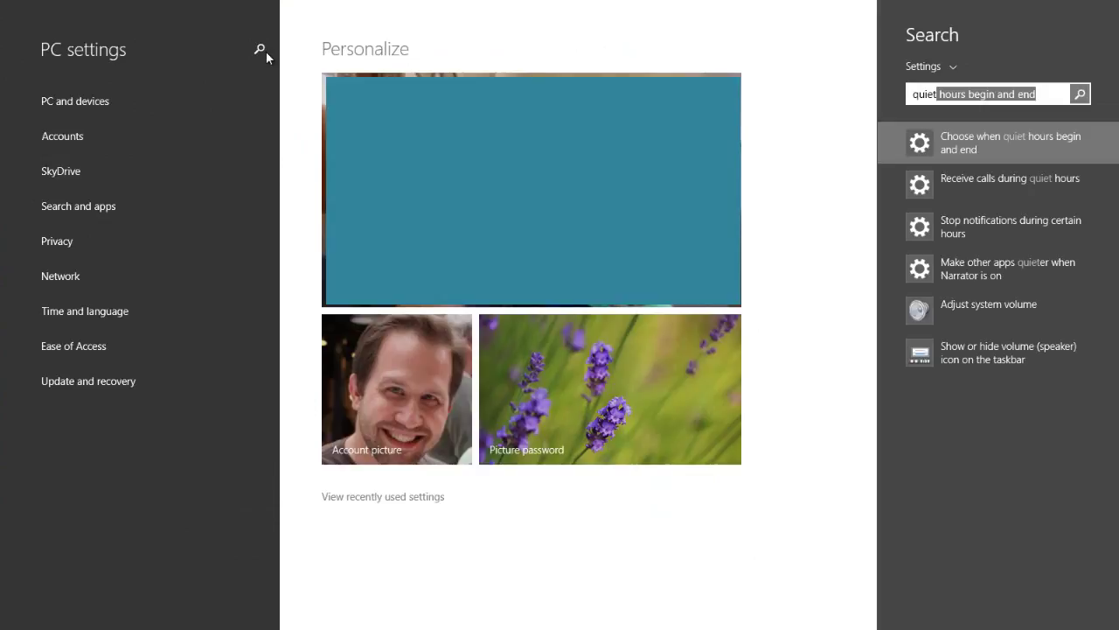
pyautogui.click(953, 148)
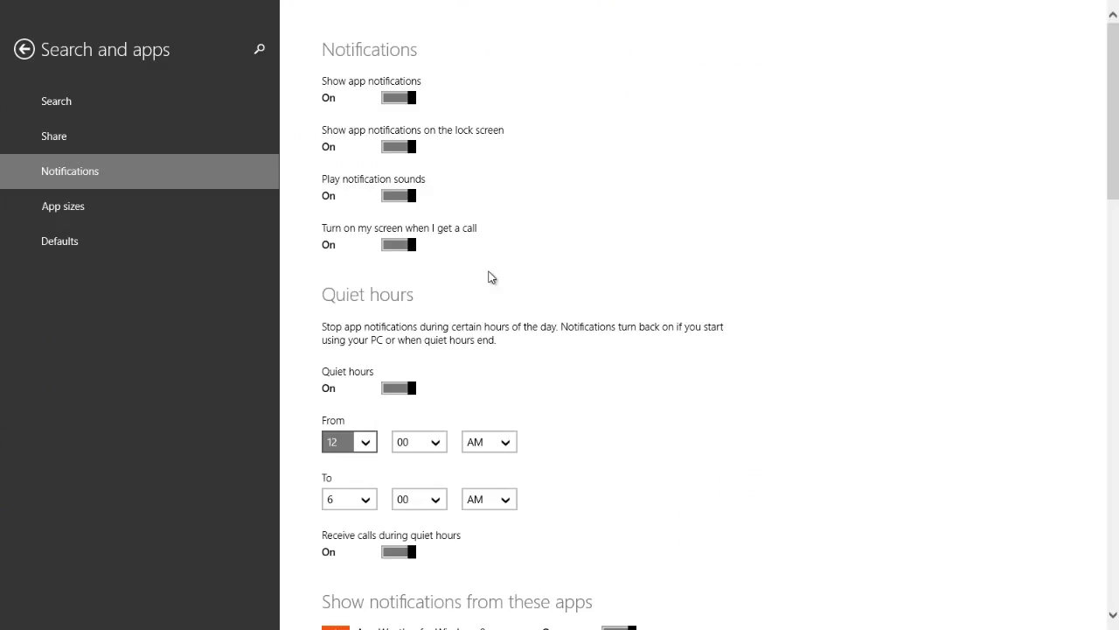
pyautogui.scroll(-1, 476, 329)
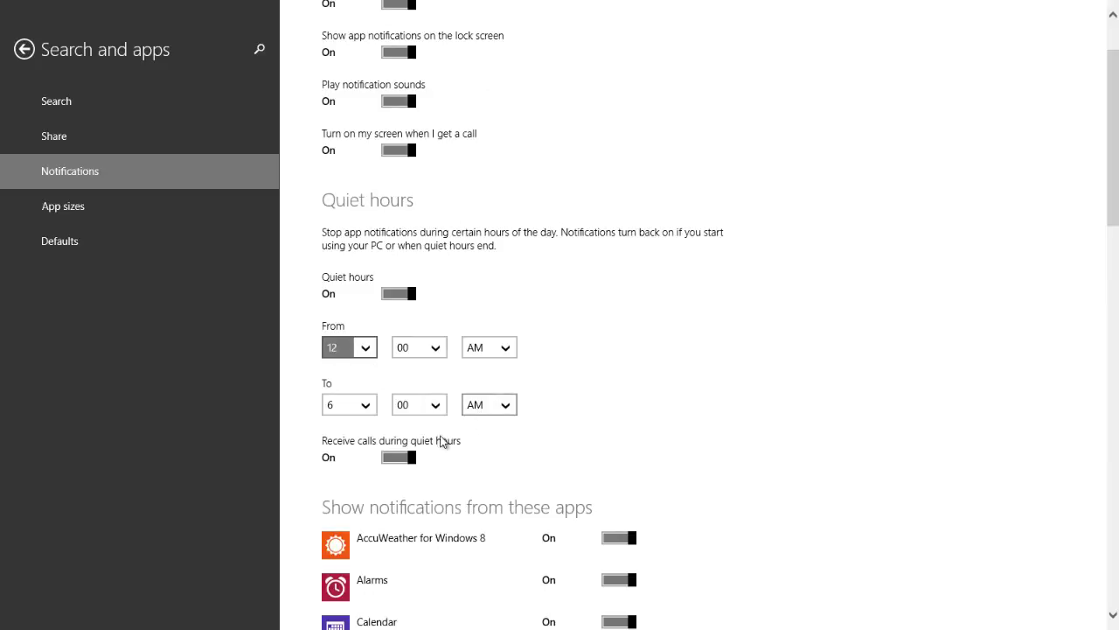
pyautogui.click(402, 457)
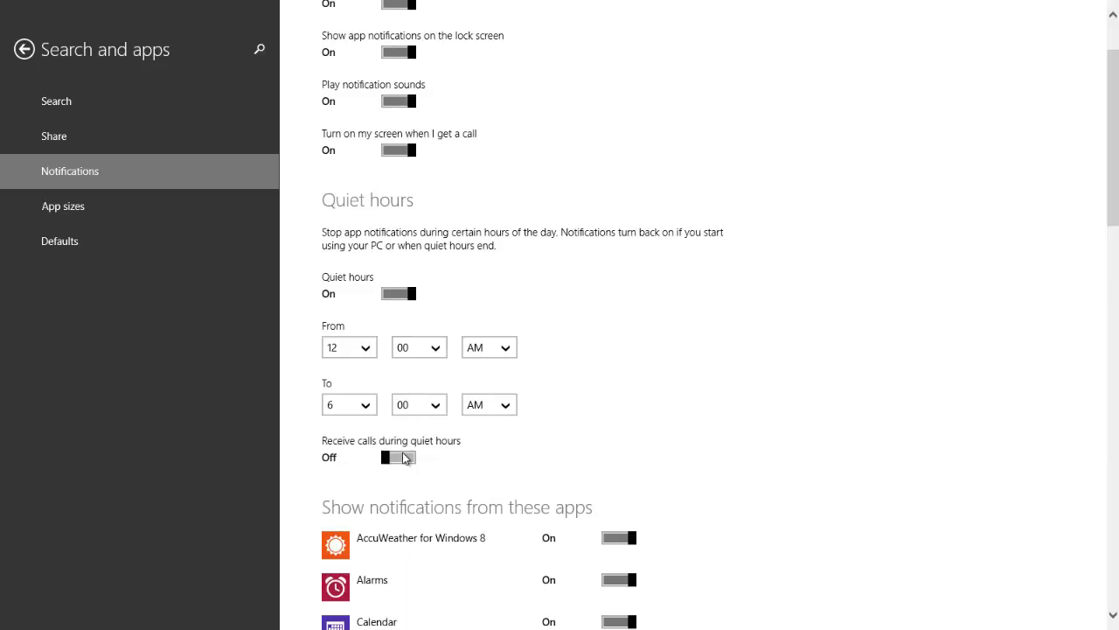
pyautogui.click(405, 457)
pyautogui.scroll(-5, 655, 306)
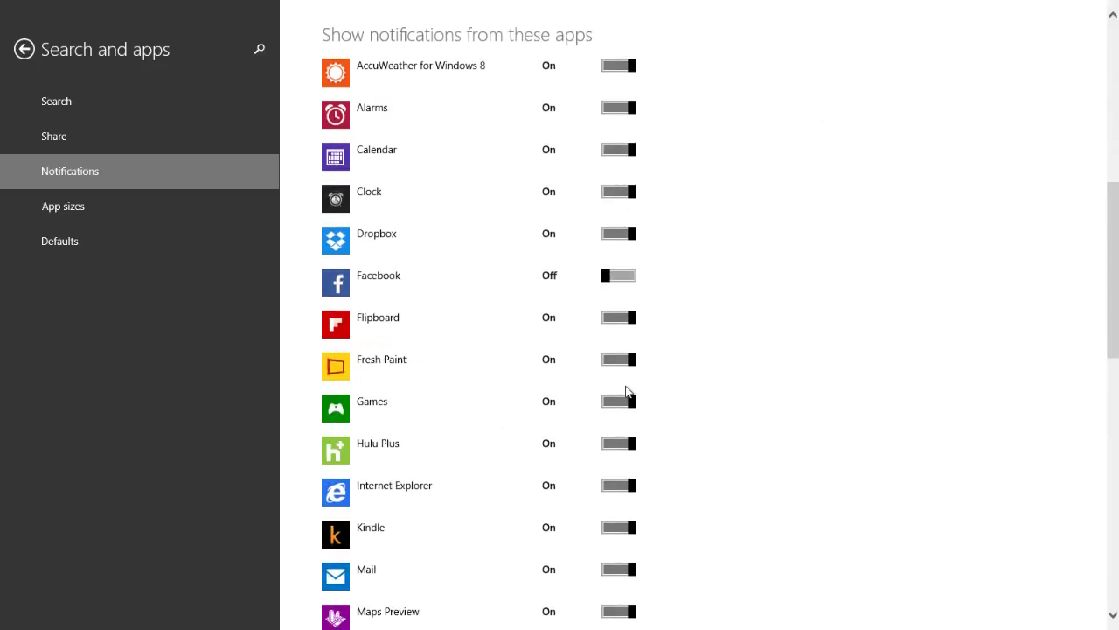
pyautogui.press('super')
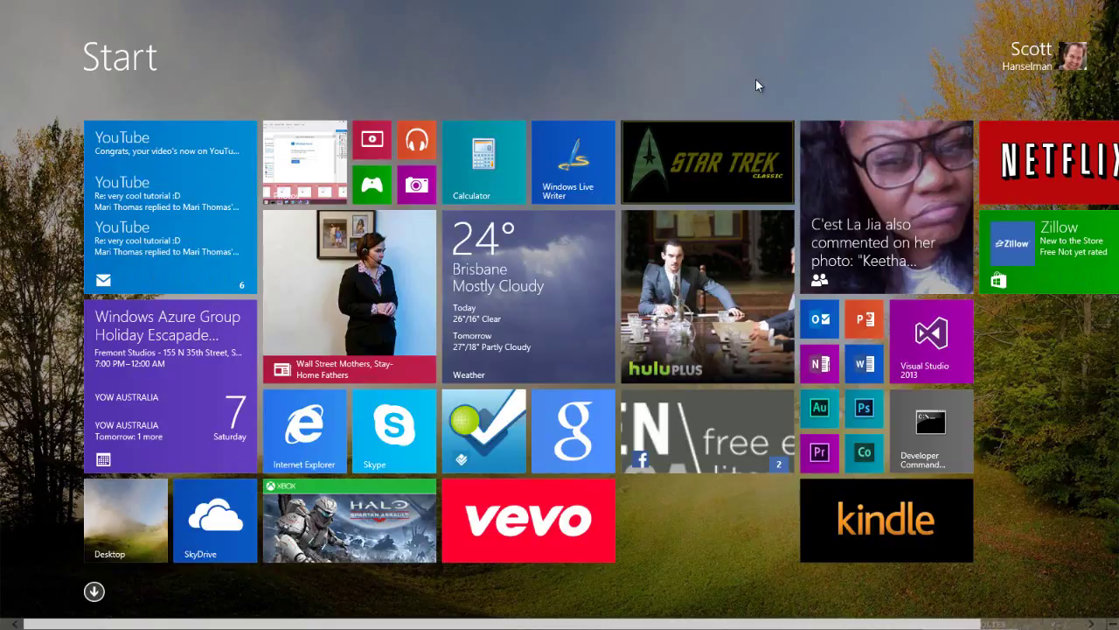
# - On the desktop, close This PC and switch to the next desktop background image
pyautogui.click(135, 511)
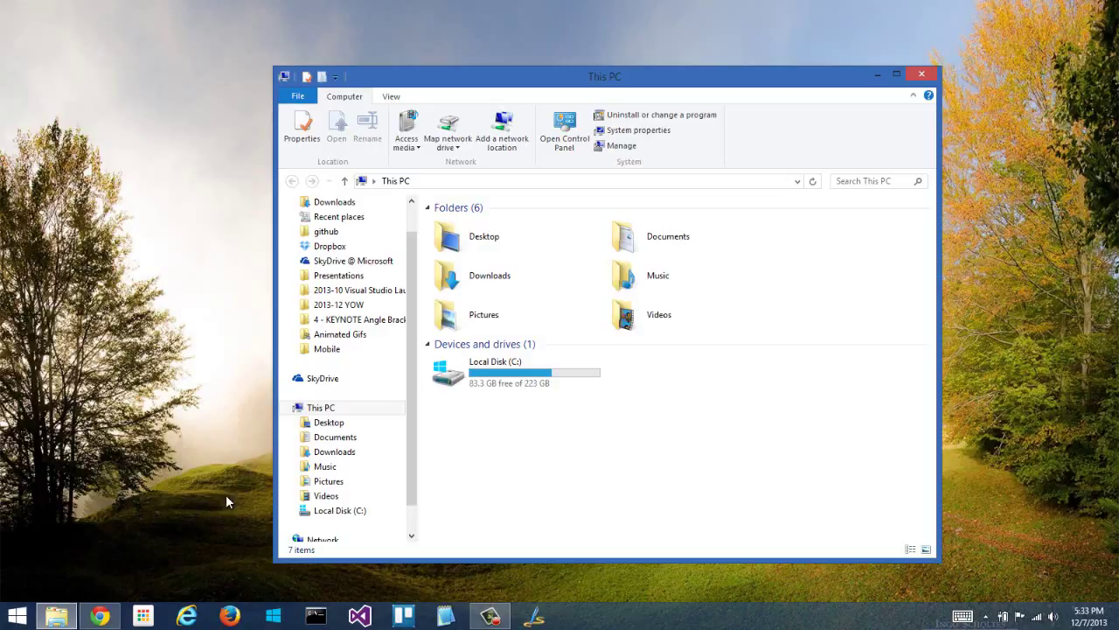
pyautogui.click(921, 74)
pyautogui.rightClick(491, 267)
pyautogui.click(535, 429)
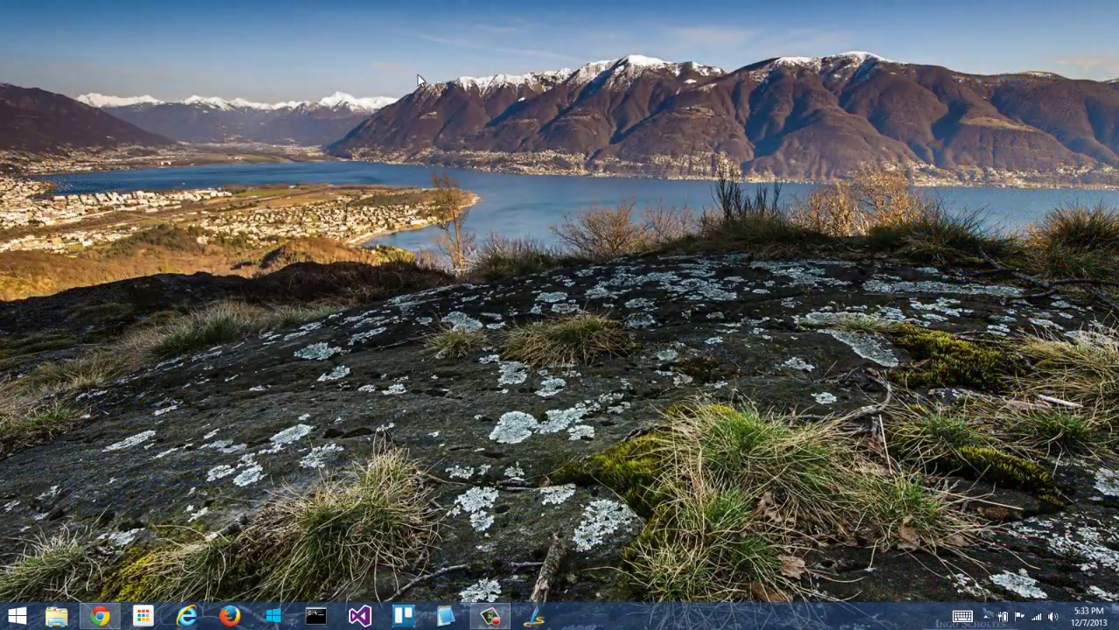
# - Compare the Start screen background and review the Start screen's Personalize options
pyautogui.click(16, 617)
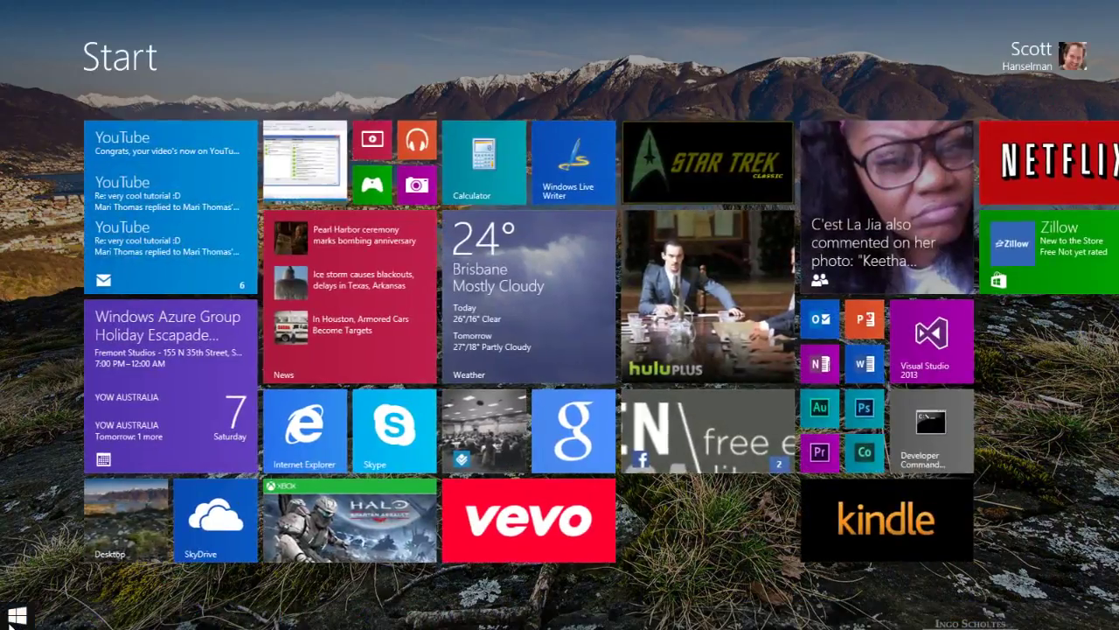
pyautogui.click(14, 618)
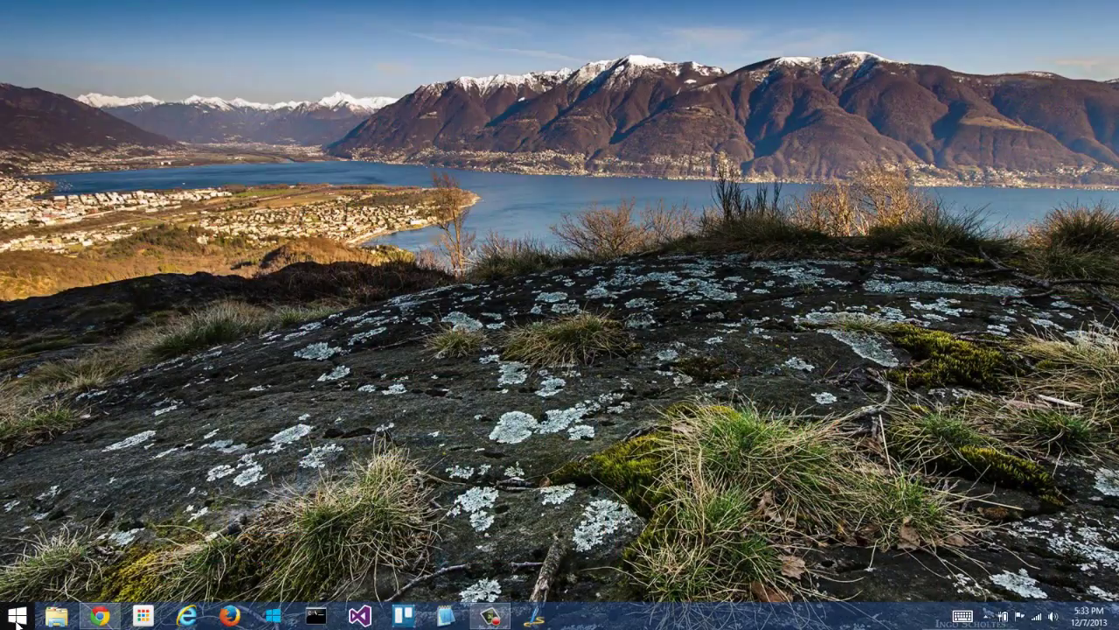
pyautogui.click(16, 617)
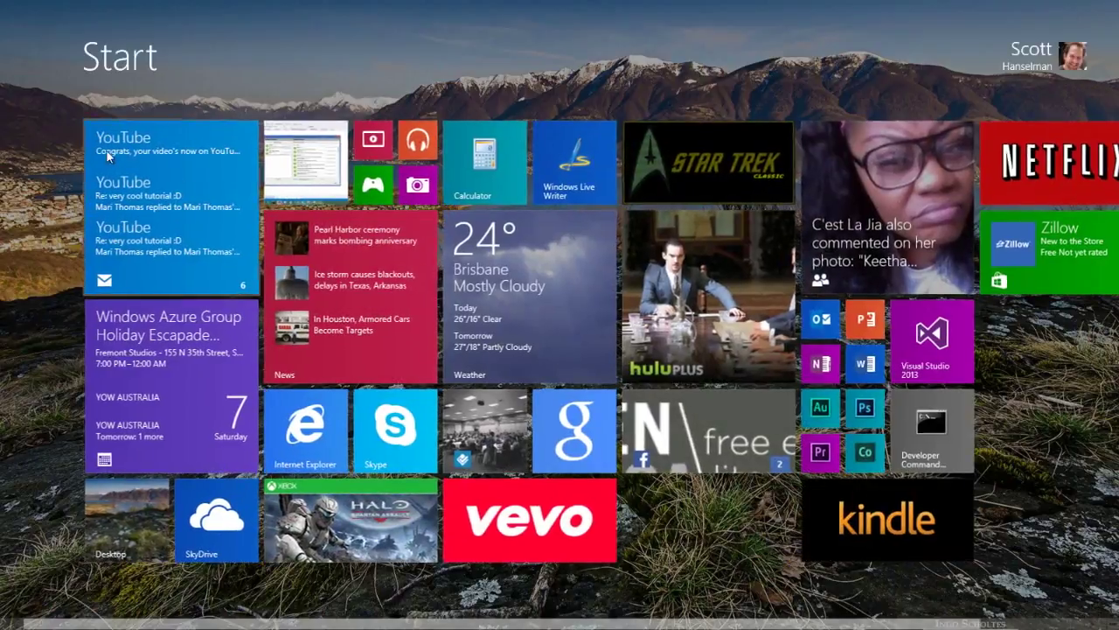
pyautogui.moveTo(1117, 4)
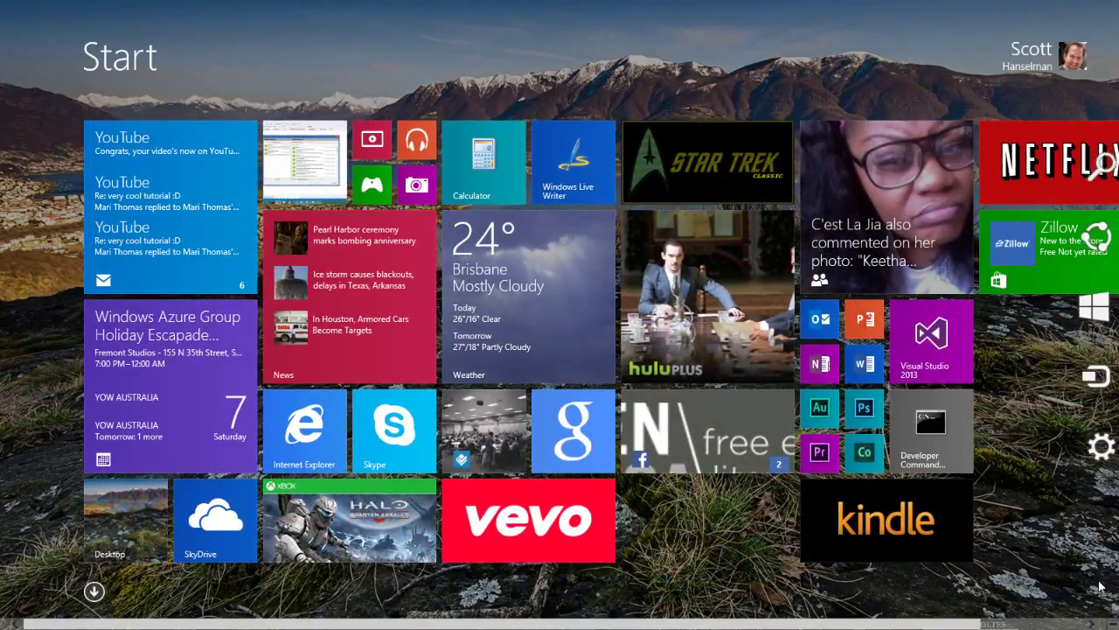
pyautogui.click(1093, 461)
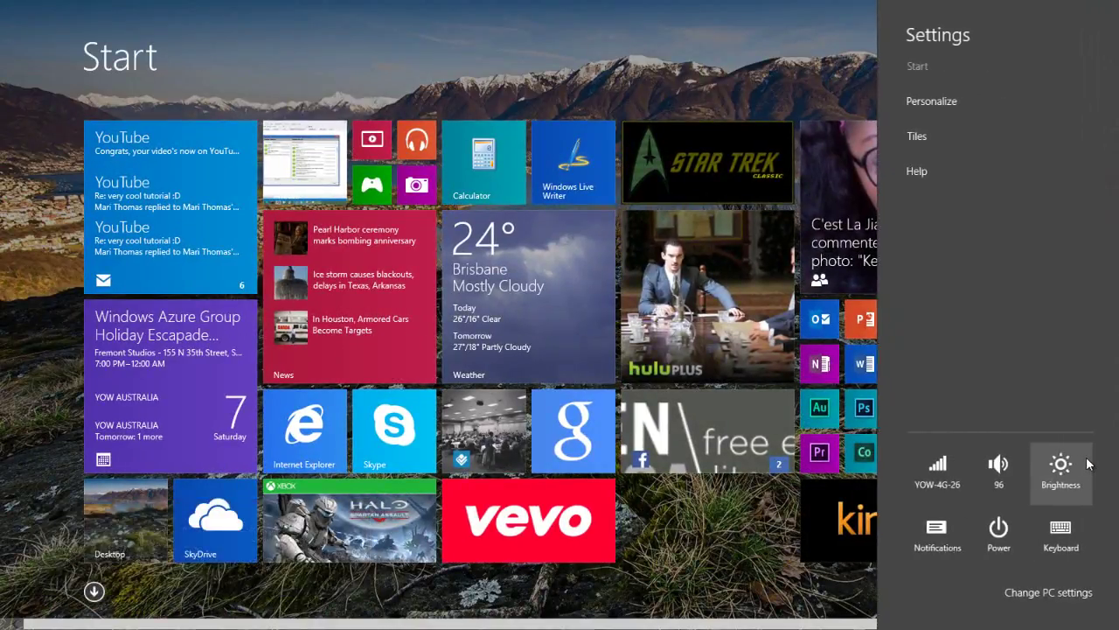
pyautogui.click(928, 103)
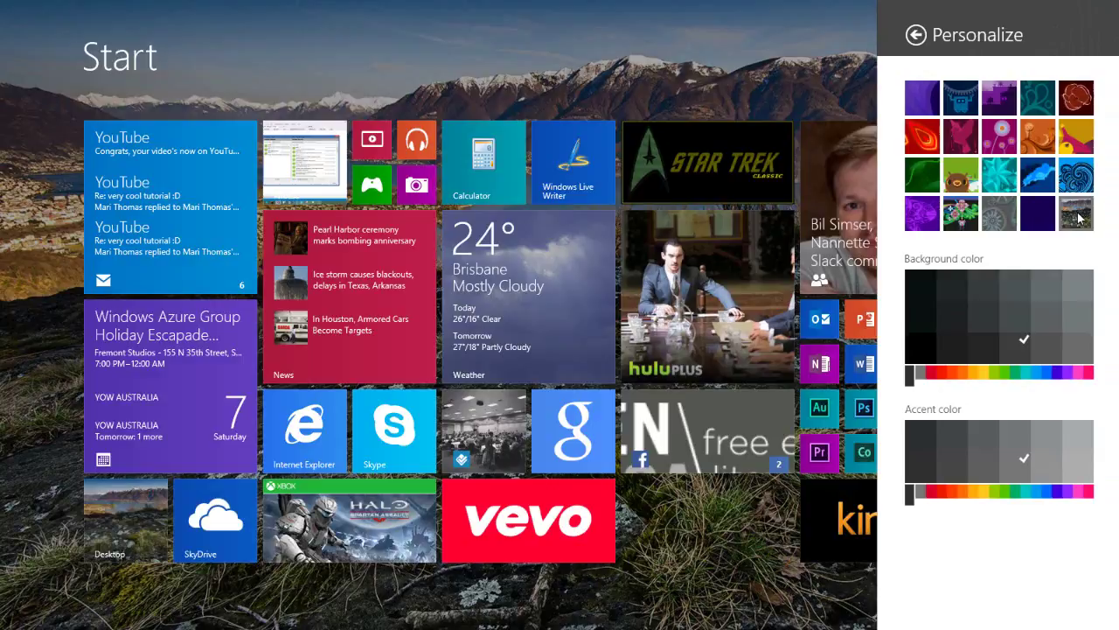
pyautogui.click(712, 41)
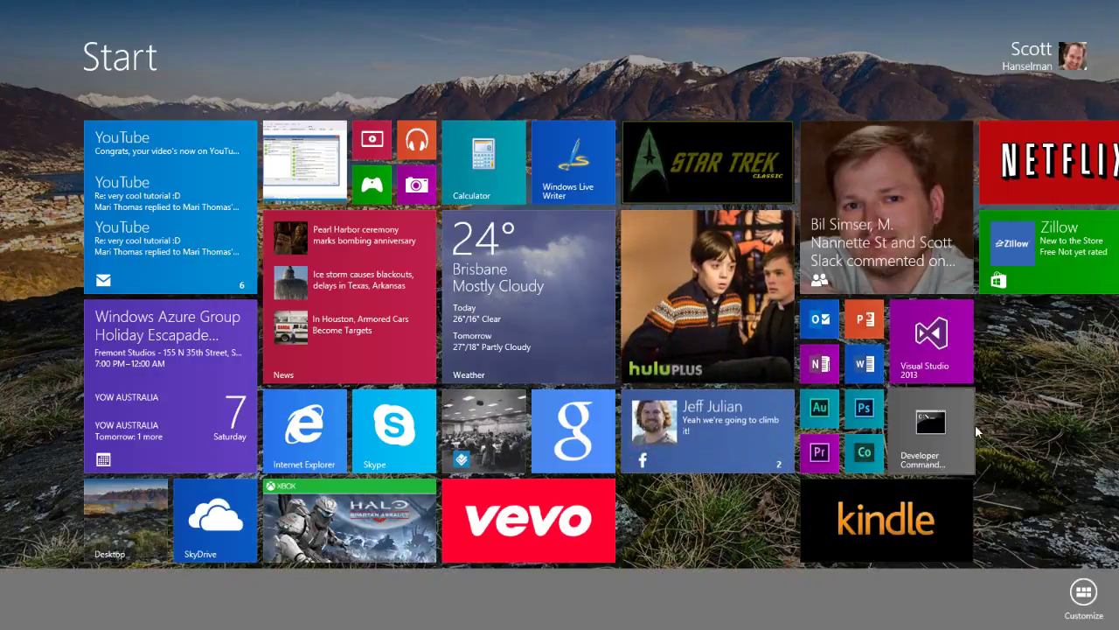
pyautogui.moveTo(1115, 626)
pyautogui.click(1086, 448)
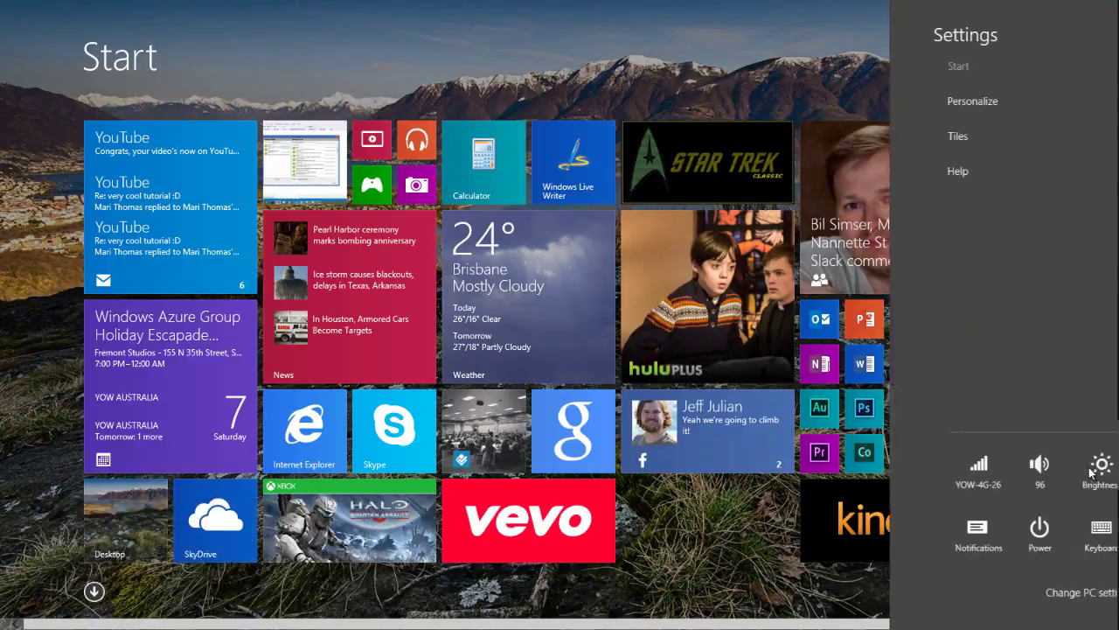
pyautogui.click(923, 139)
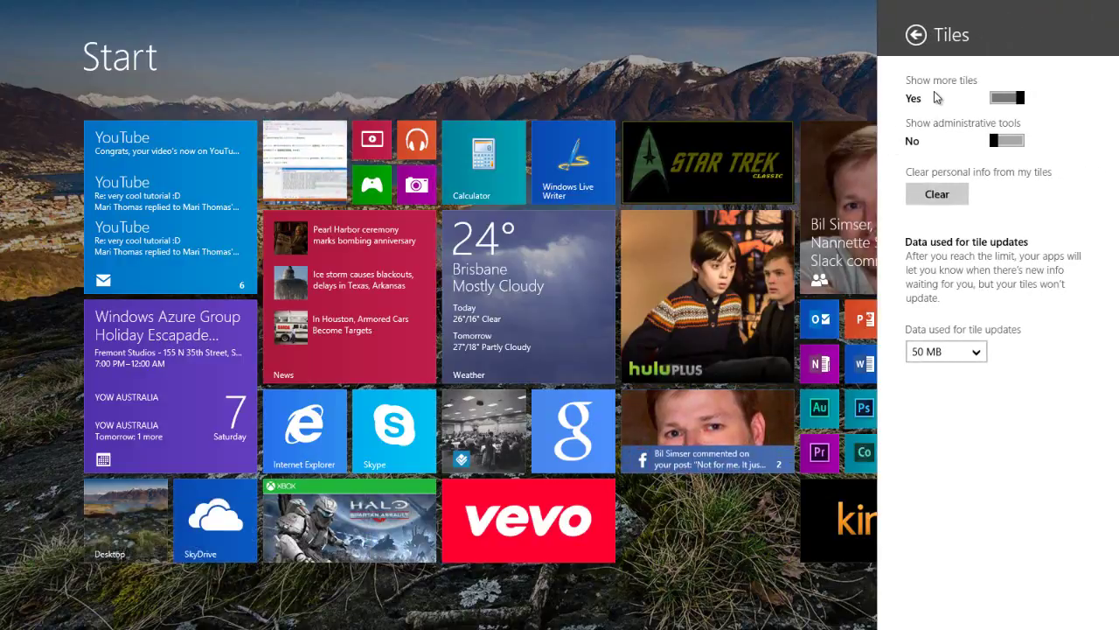
pyautogui.click(1014, 100)
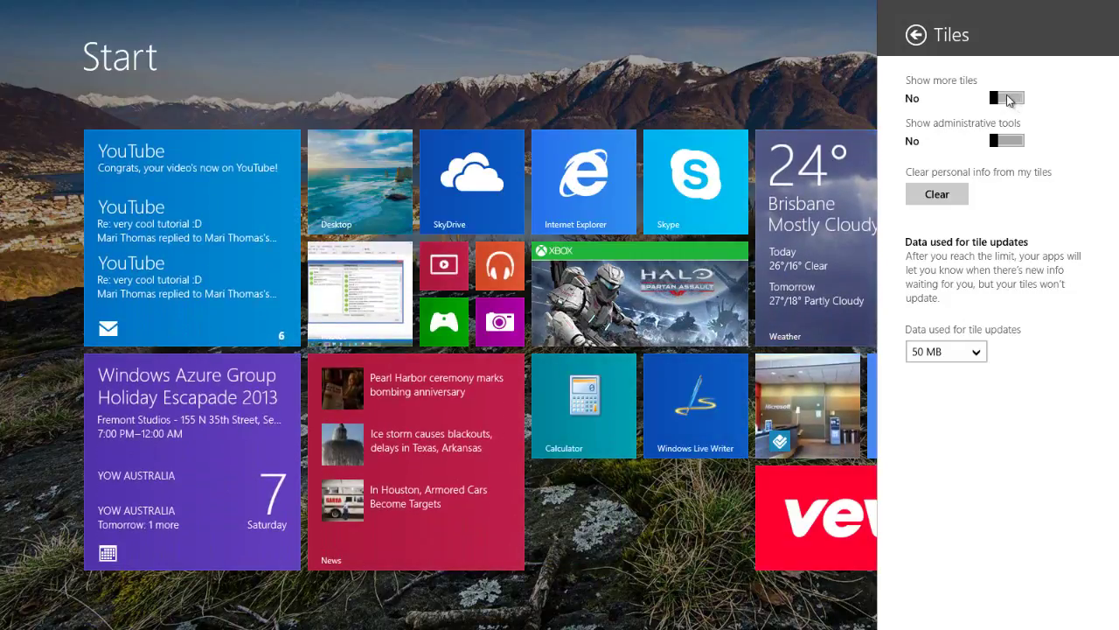
pyautogui.click(1011, 99)
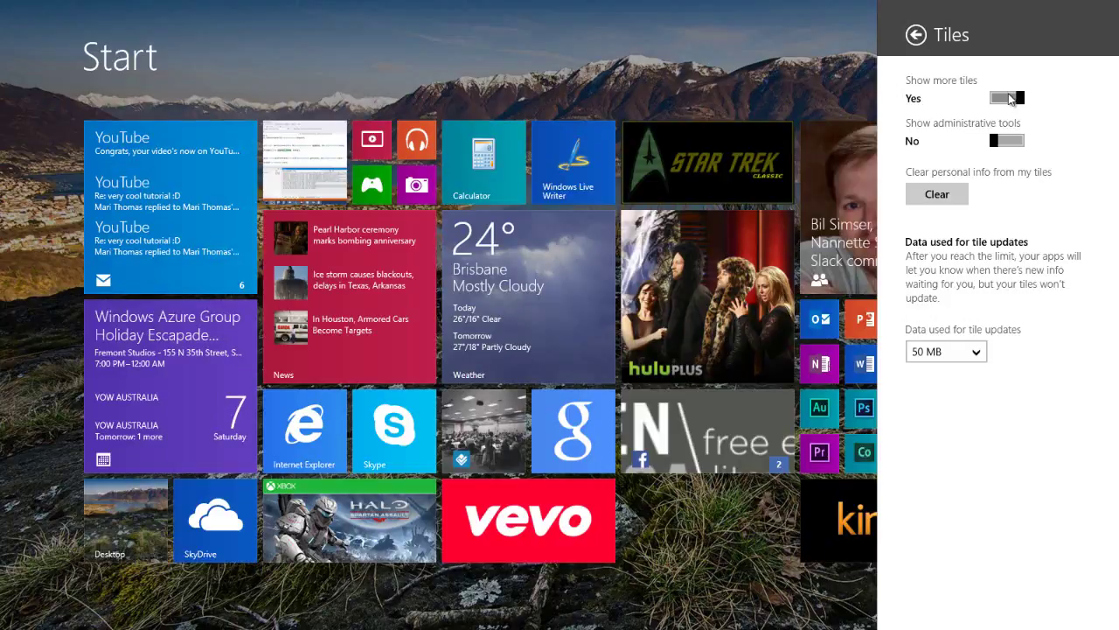
pyautogui.click(748, 44)
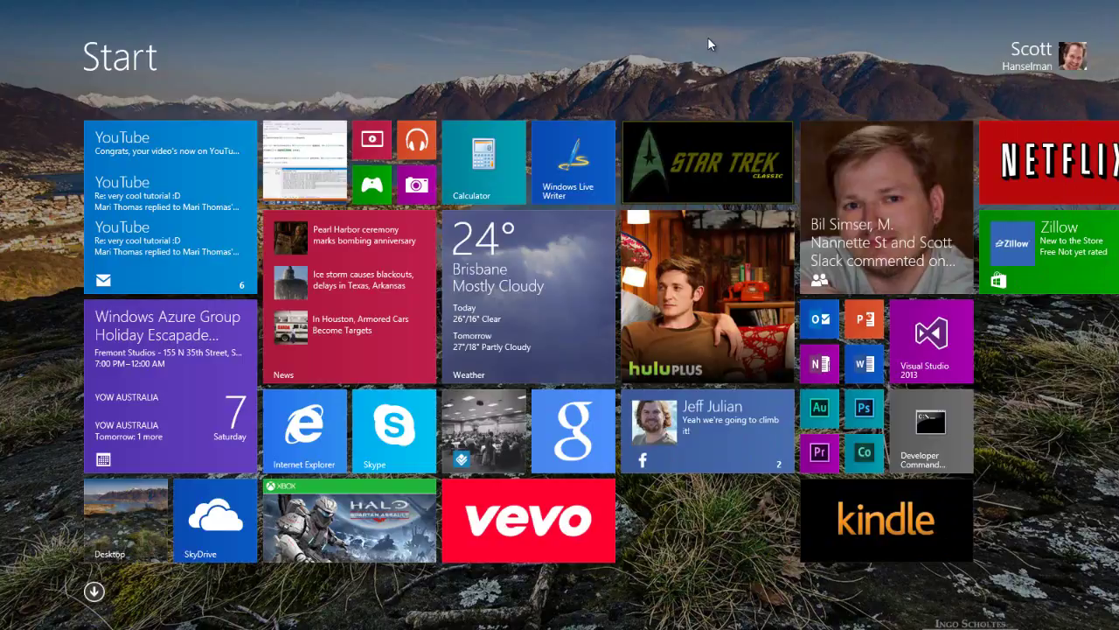